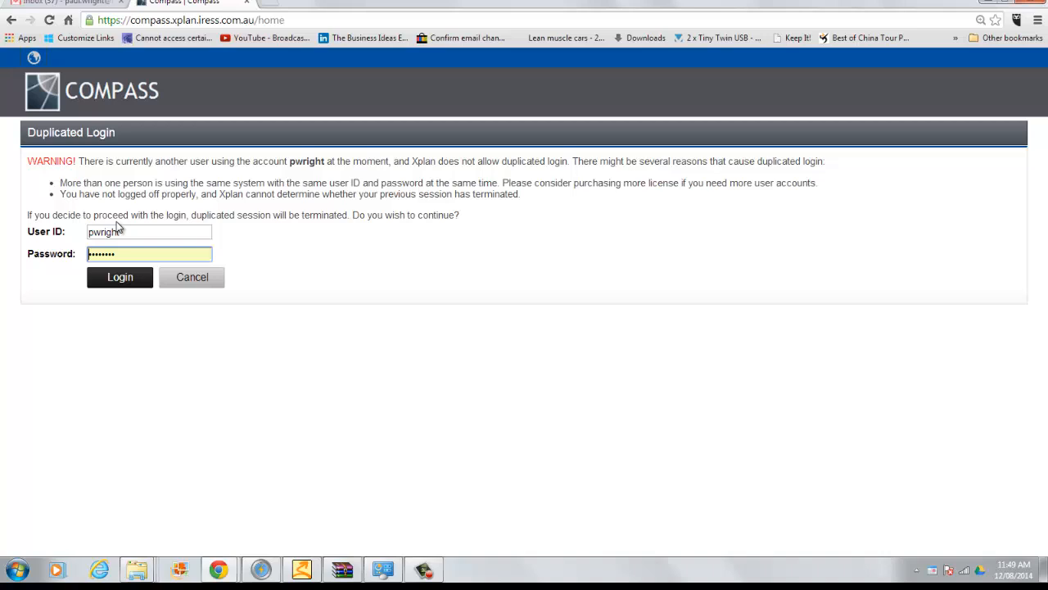
# Step: Log in past the duplicated-login warning to reach the tasks and diary dashboard
pyautogui.click(123, 280)
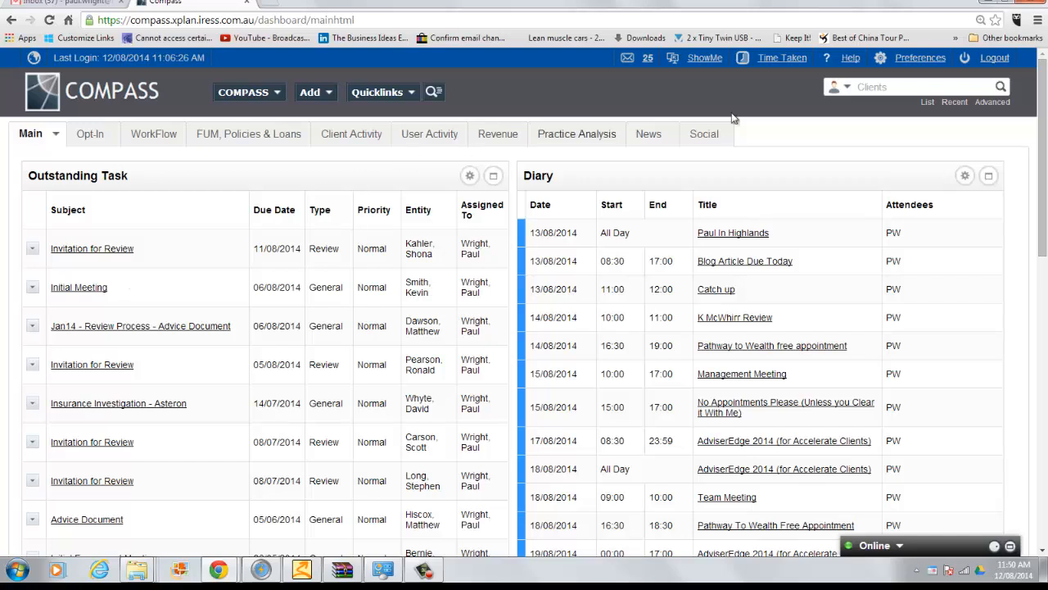
# Step: Search clients for 'Thistlemakers' to open the Rich Superannuation Fund portfolio
pyautogui.click(880, 86)
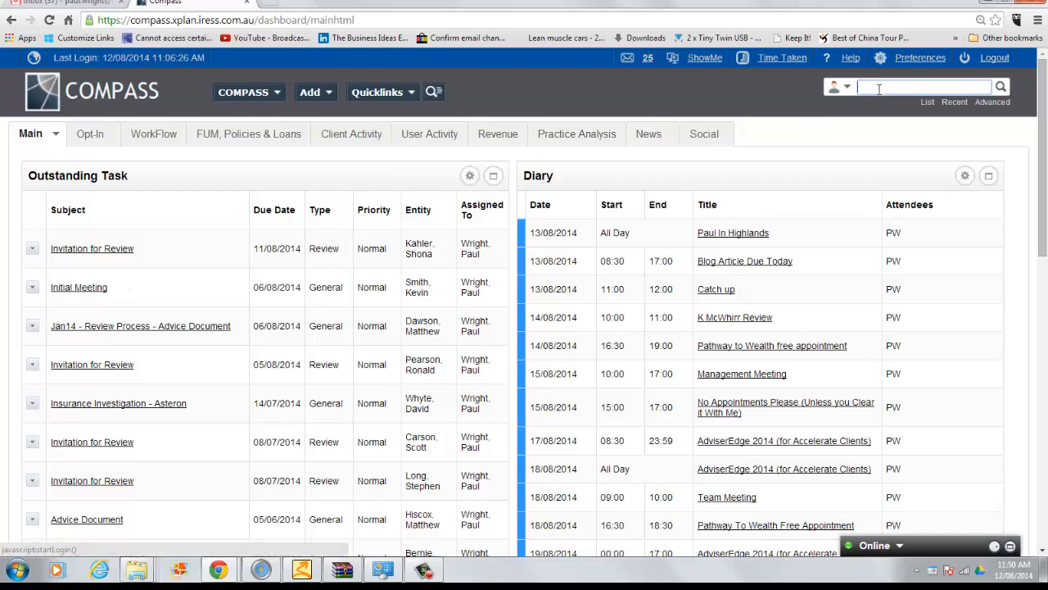
pyautogui.write('This')
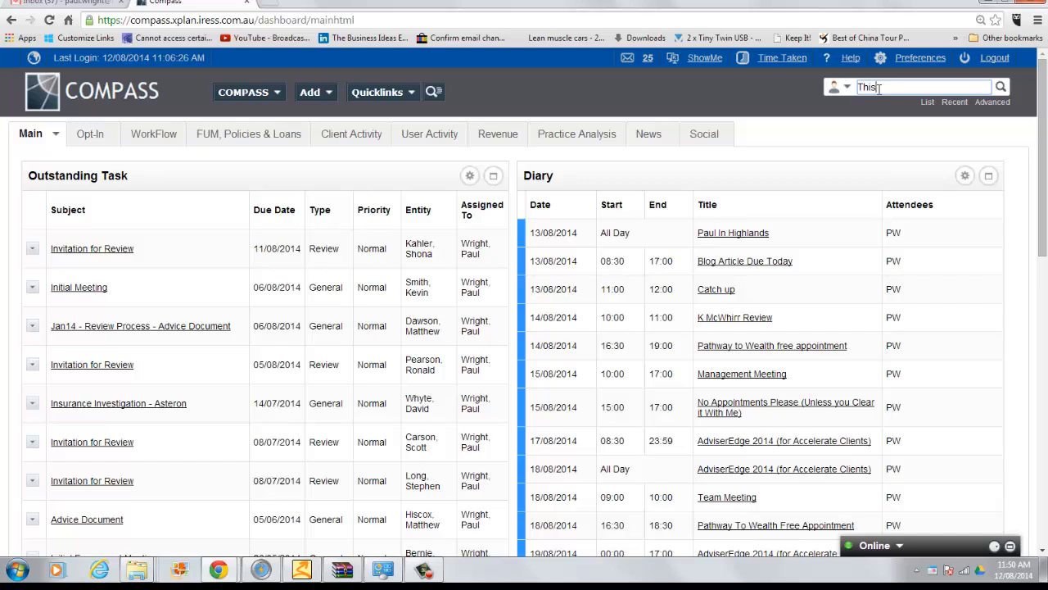
pyautogui.write('tlemakers')
pyautogui.press('Return')
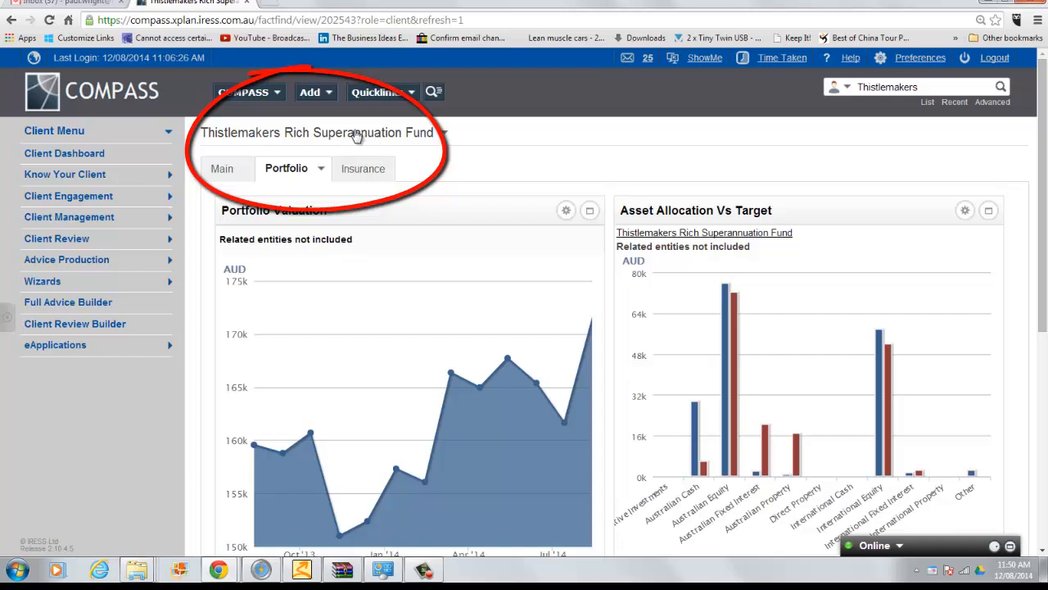
# Step: Return to the dashboard and open Preferences at the Australia/Sydney time zone page
pyautogui.click(103, 101)
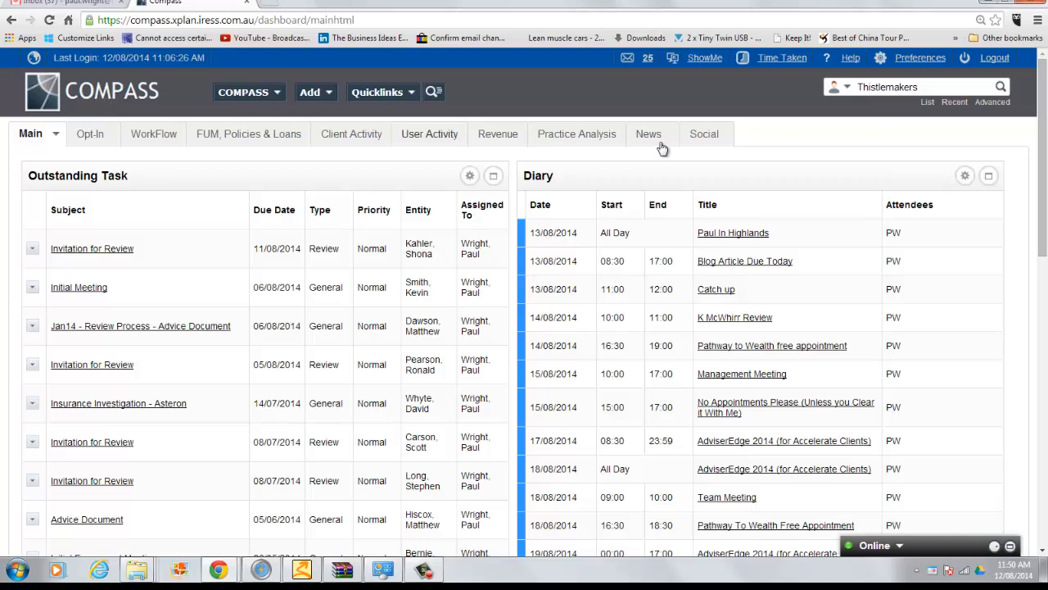
pyautogui.click(914, 57)
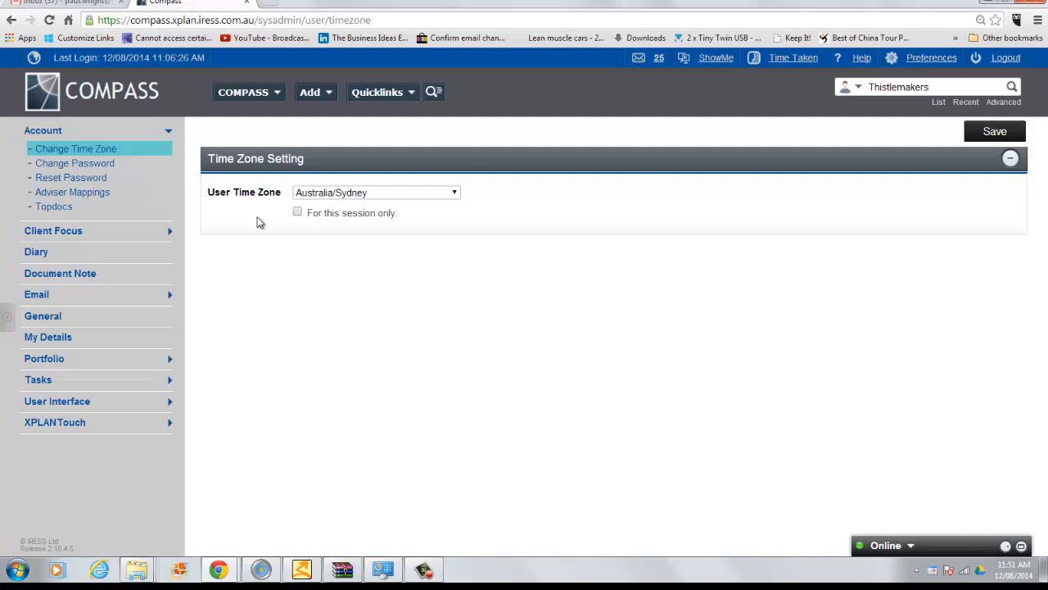
# Step: Open Client Focus > Options and scroll to Client Fields on Client Focus Title
pyautogui.click(72, 232)
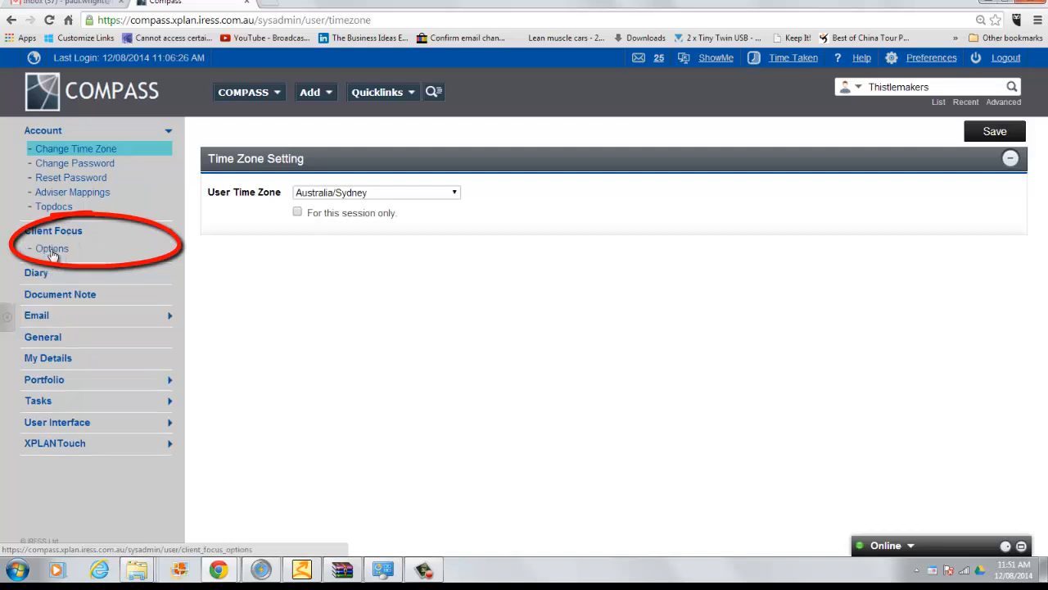
pyautogui.click(51, 251)
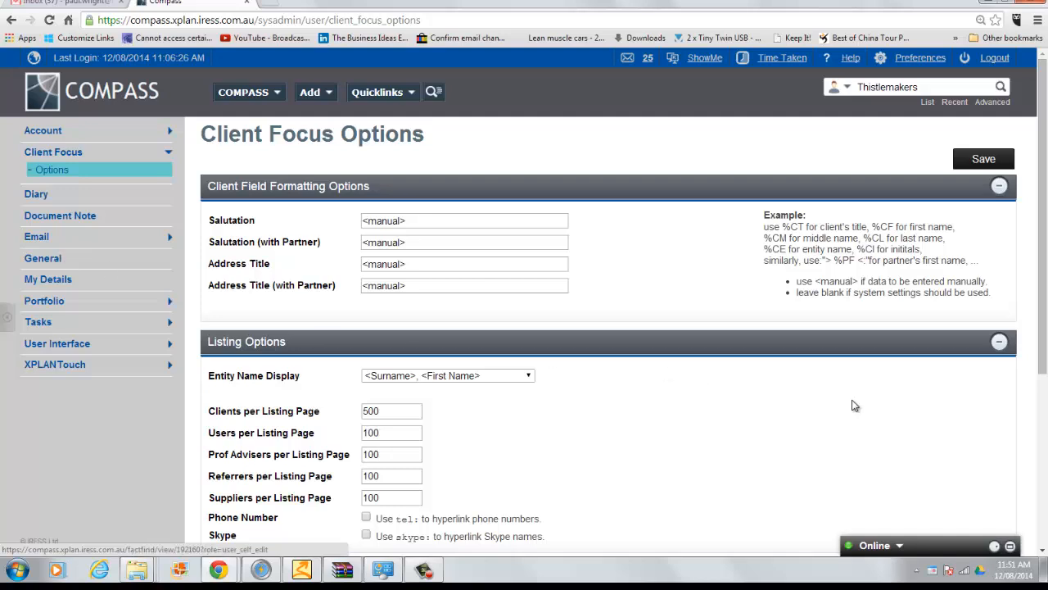
pyautogui.click(1042, 508)
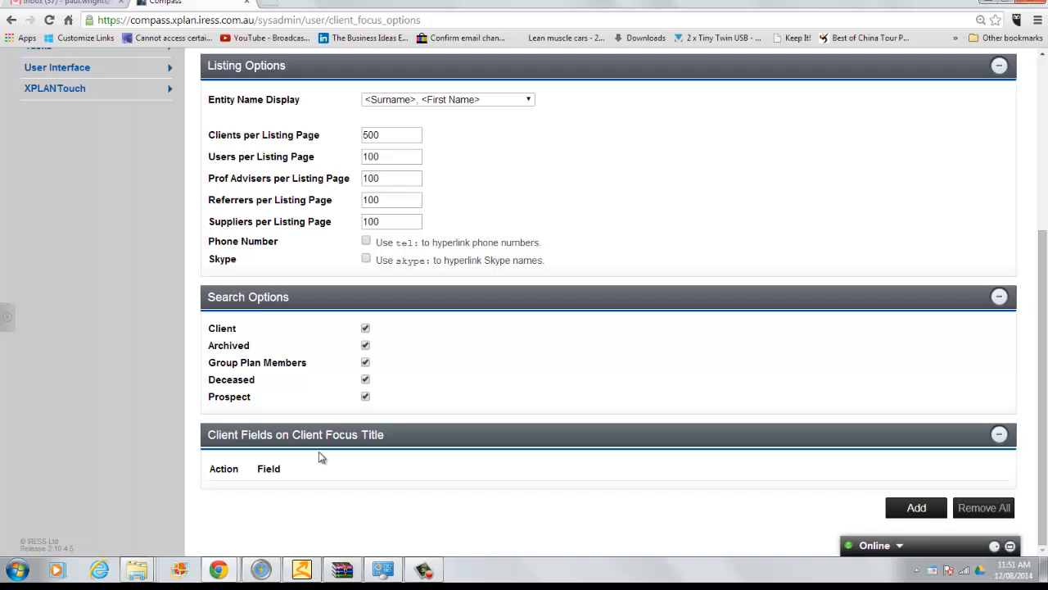
# Step: Add the Key Details|Entity Id field to the client focus title fields
pyautogui.click(916, 508)
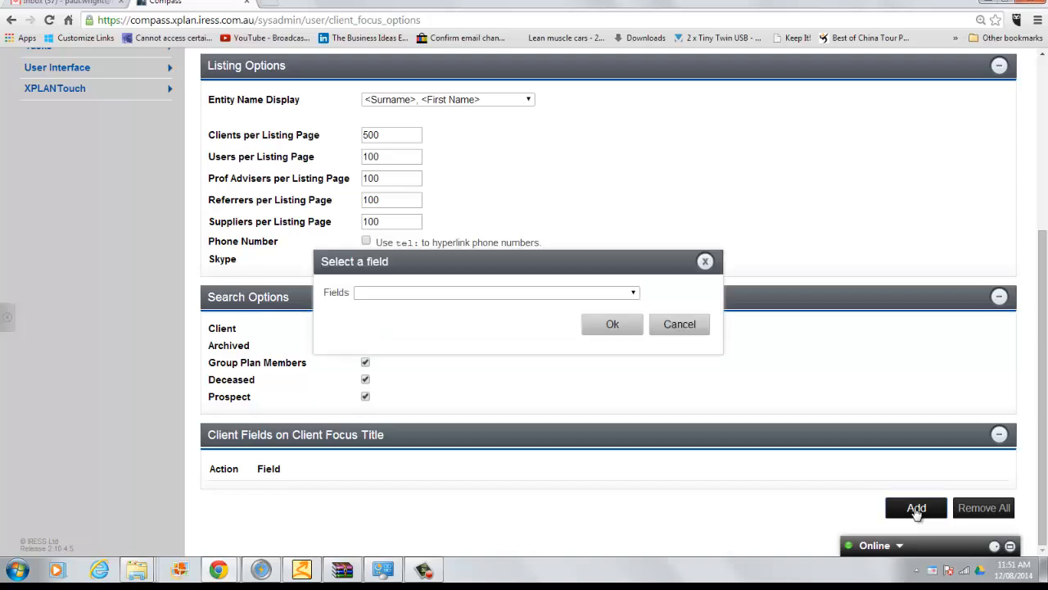
pyautogui.click(633, 294)
pyautogui.click(633, 295)
pyautogui.click(633, 295)
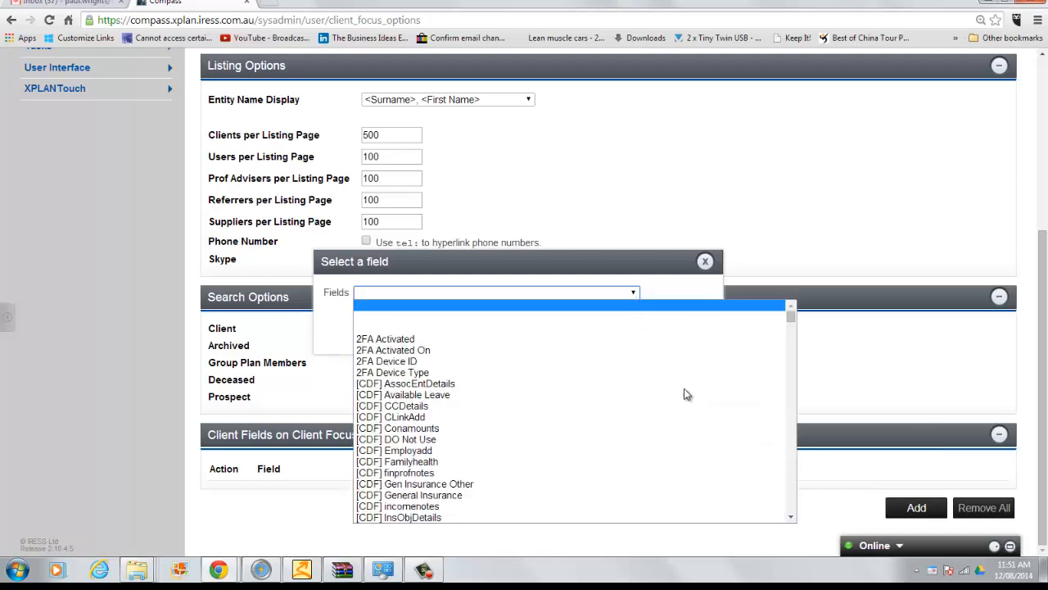
pyautogui.scroll(-20, 792, 494)
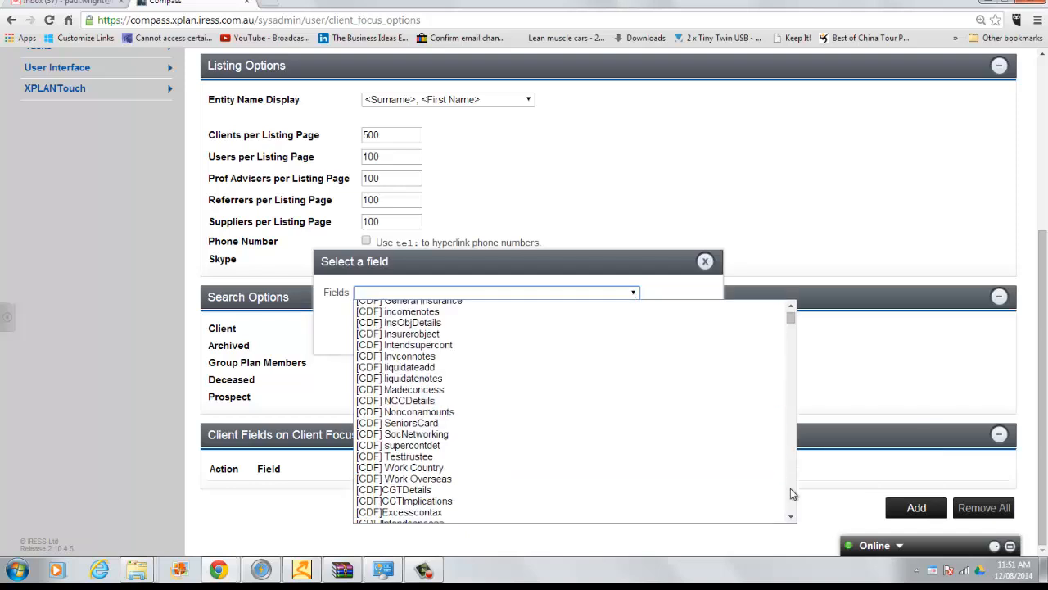
pyautogui.scroll(-20, 792, 494)
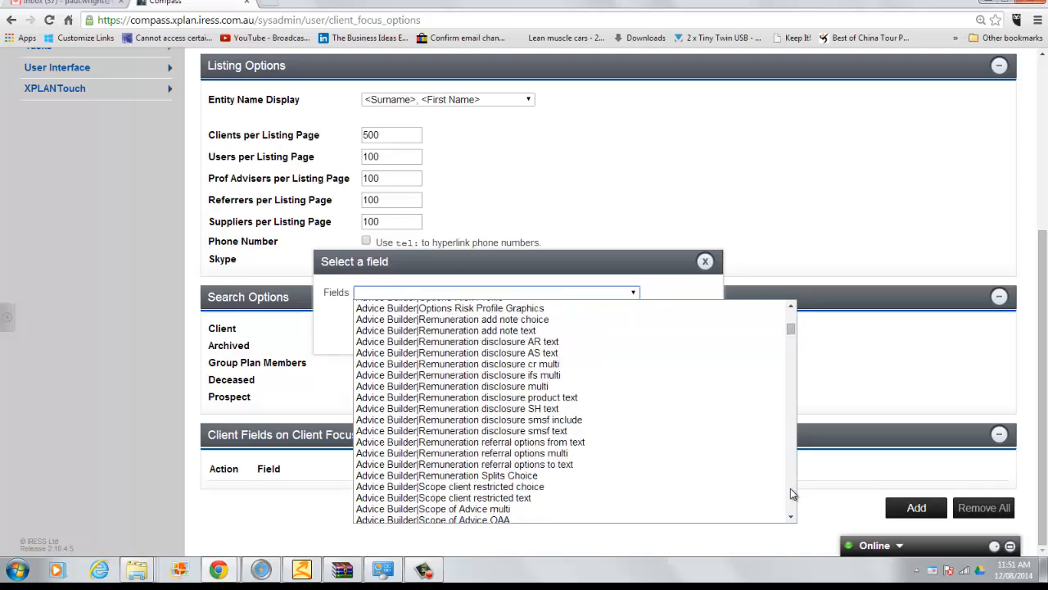
pyautogui.scroll(-20, 792, 493)
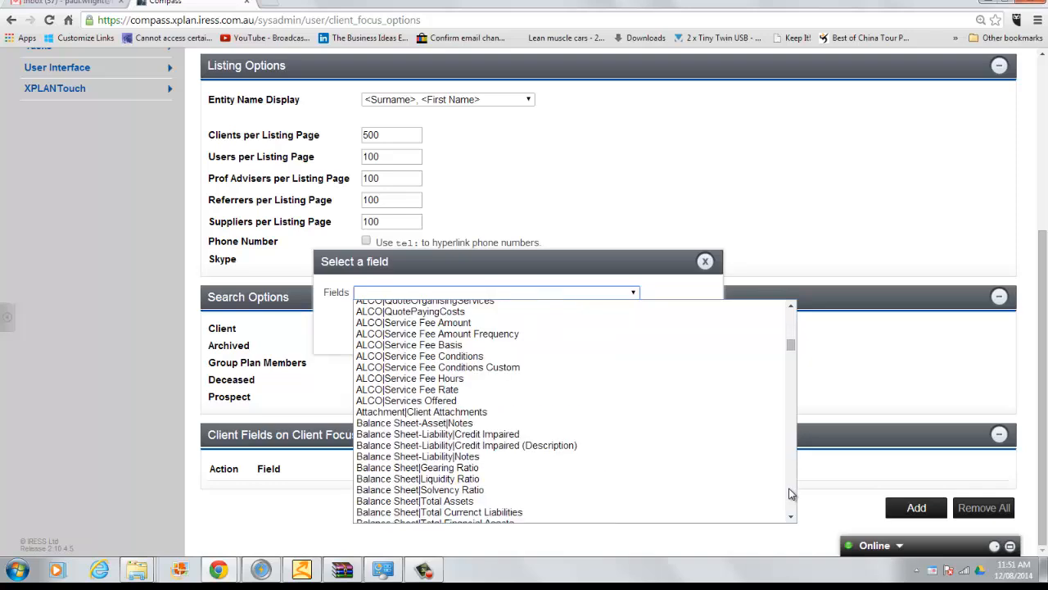
pyautogui.scroll(-20, 792, 493)
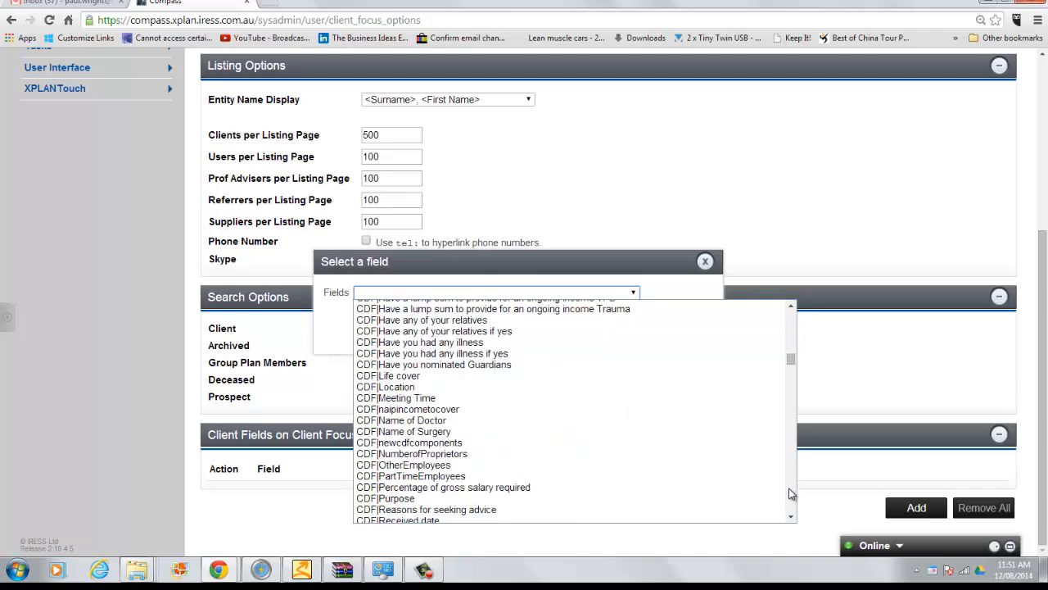
pyautogui.scroll(-20, 792, 494)
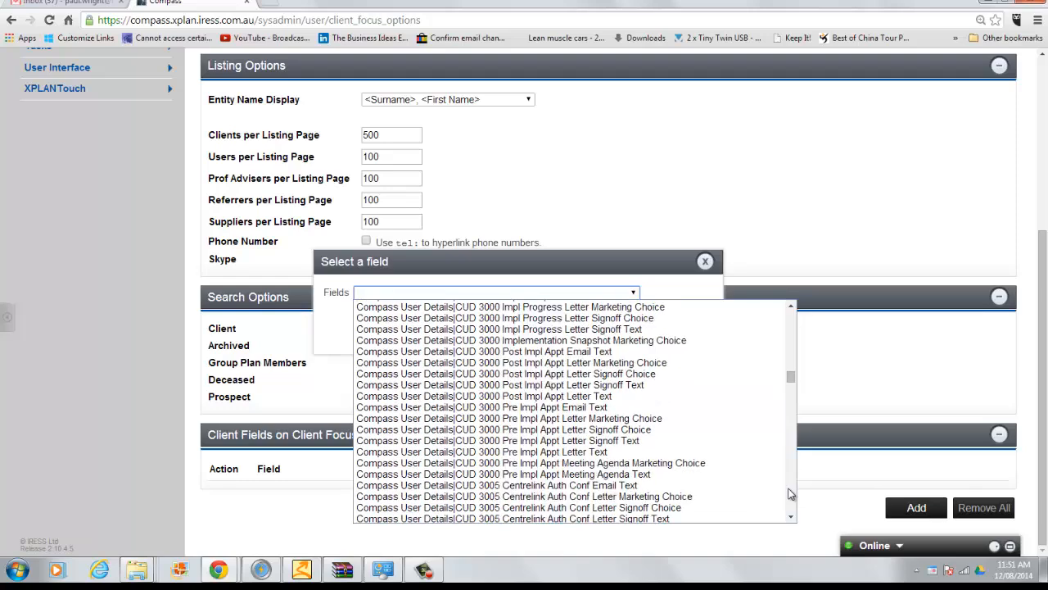
pyautogui.scroll(-20, 792, 493)
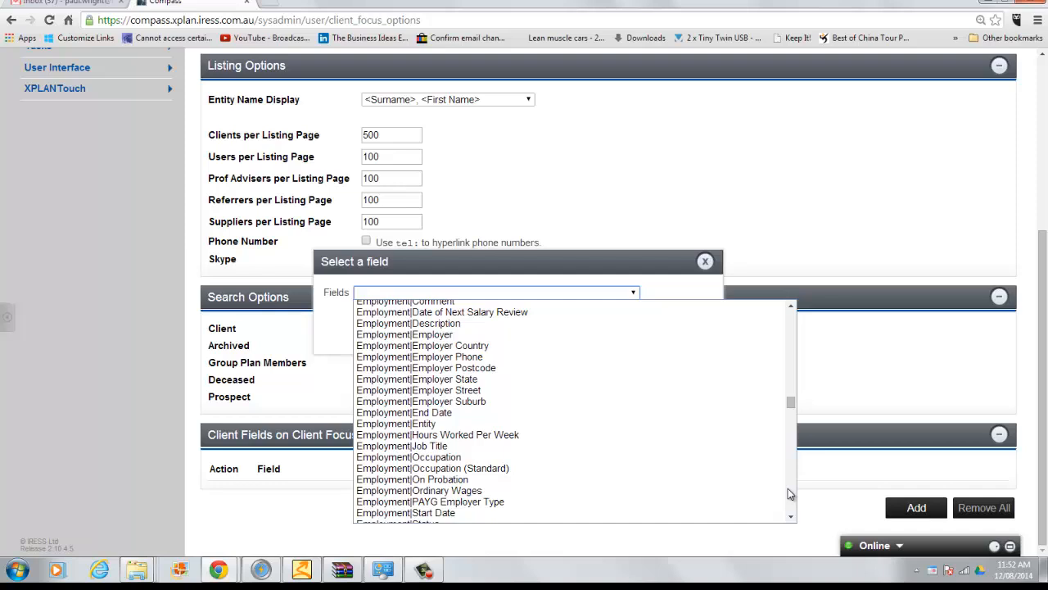
pyautogui.scroll(-20, 787, 488)
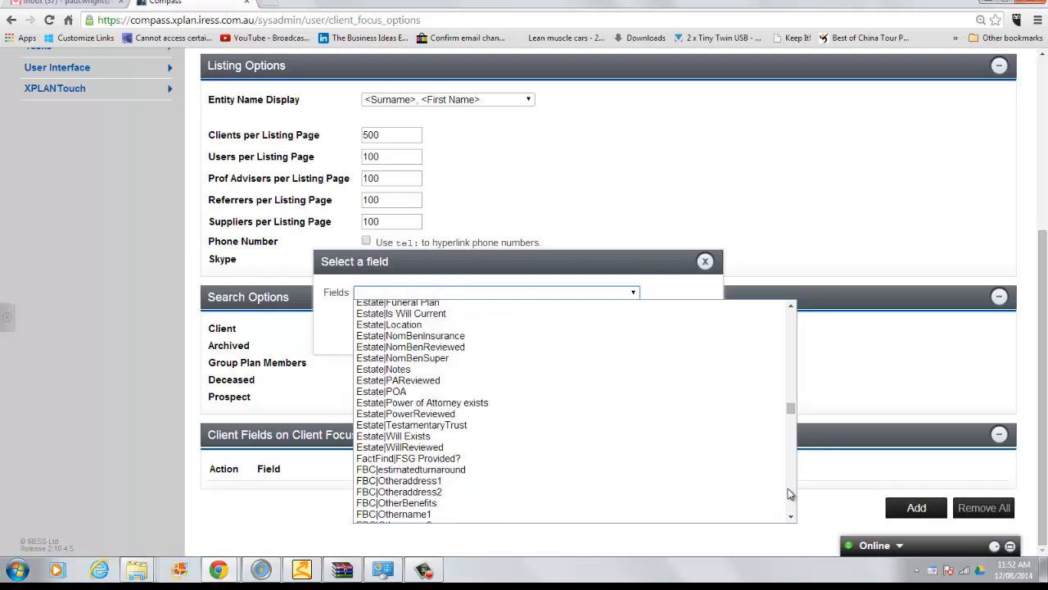
pyautogui.scroll(-20, 787, 494)
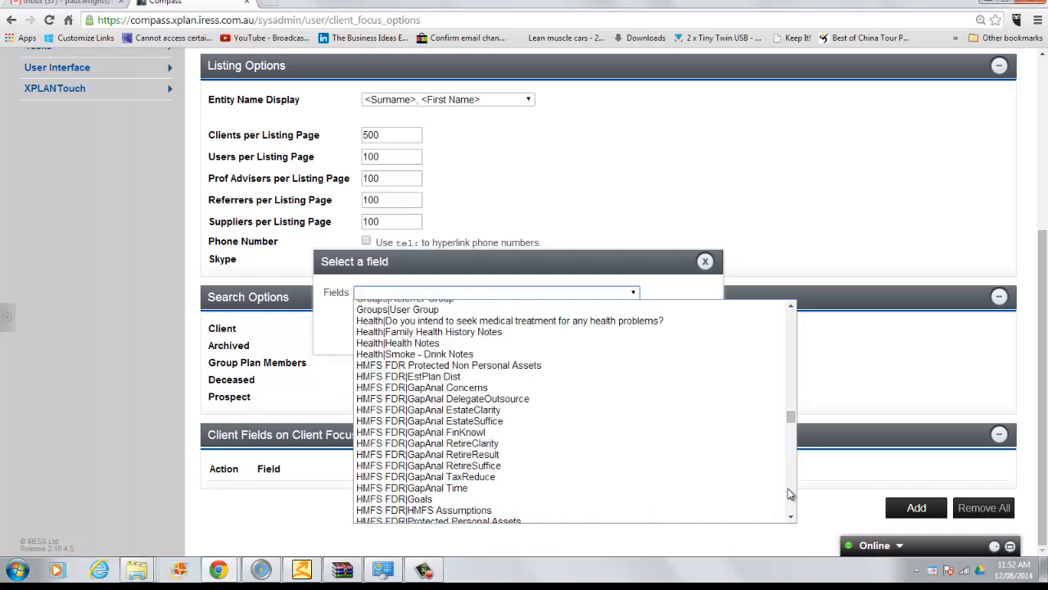
pyautogui.scroll(-6, 790, 494)
pyautogui.scroll(-8, 788, 494)
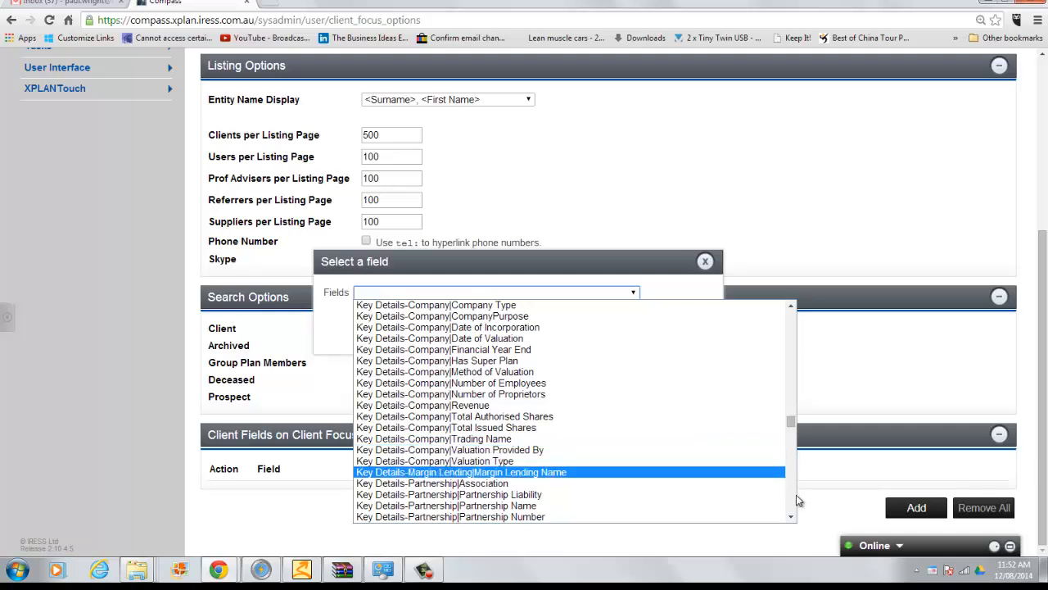
pyautogui.scroll(-5, 790, 505)
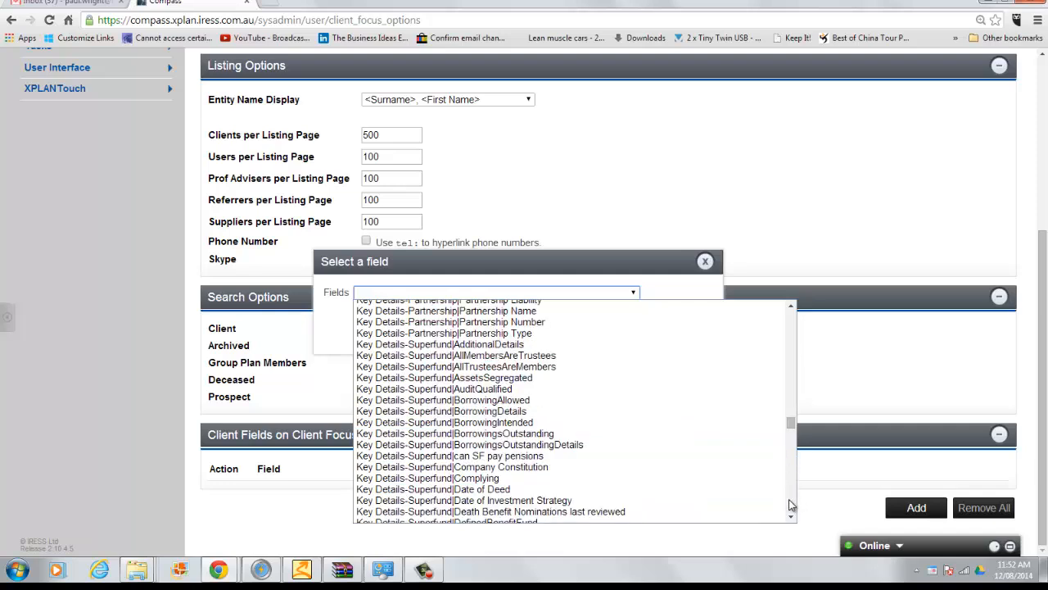
pyautogui.scroll(-10, 790, 505)
pyautogui.scroll(-6, 791, 506)
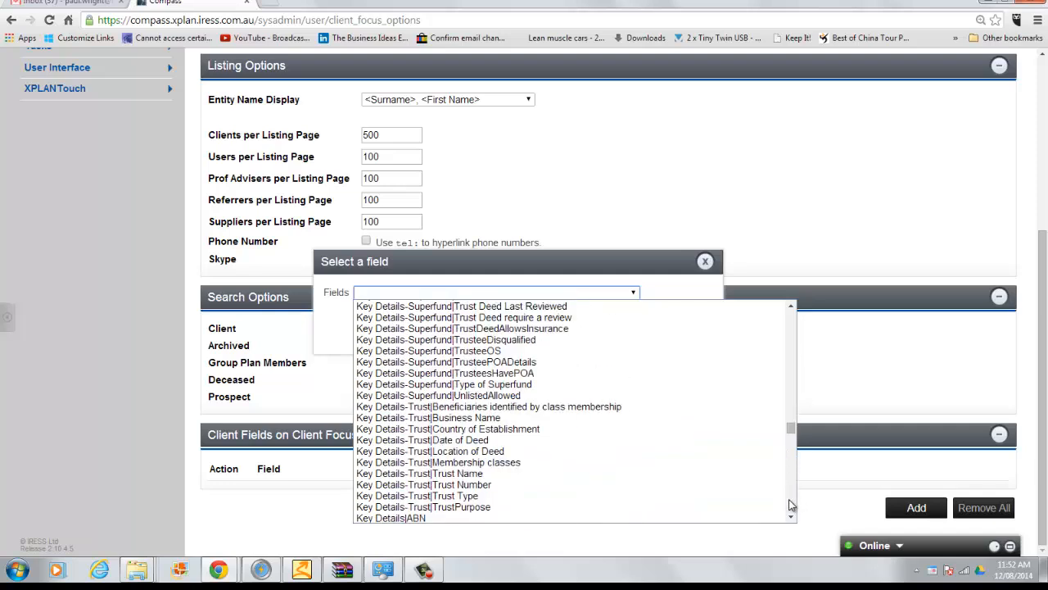
pyautogui.scroll(-6, 791, 505)
pyautogui.scroll(-6, 790, 506)
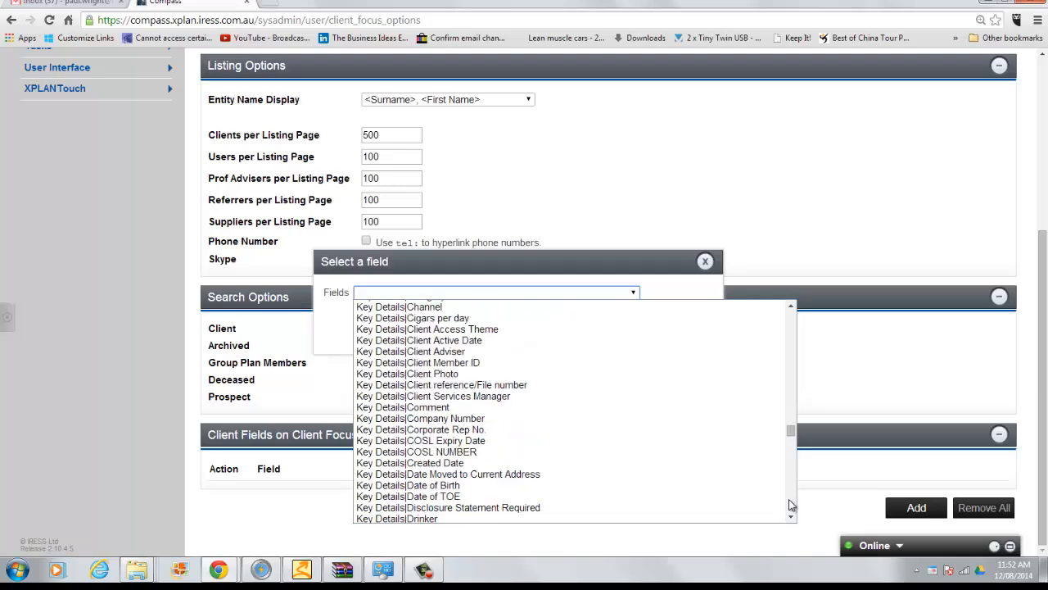
pyautogui.scroll(-6, 791, 505)
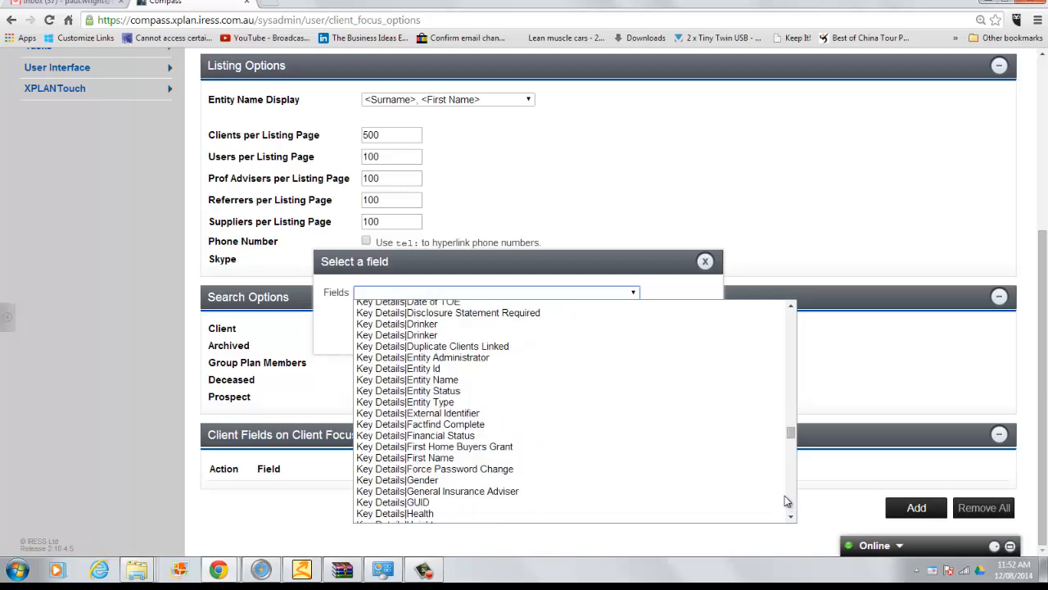
pyautogui.click(446, 369)
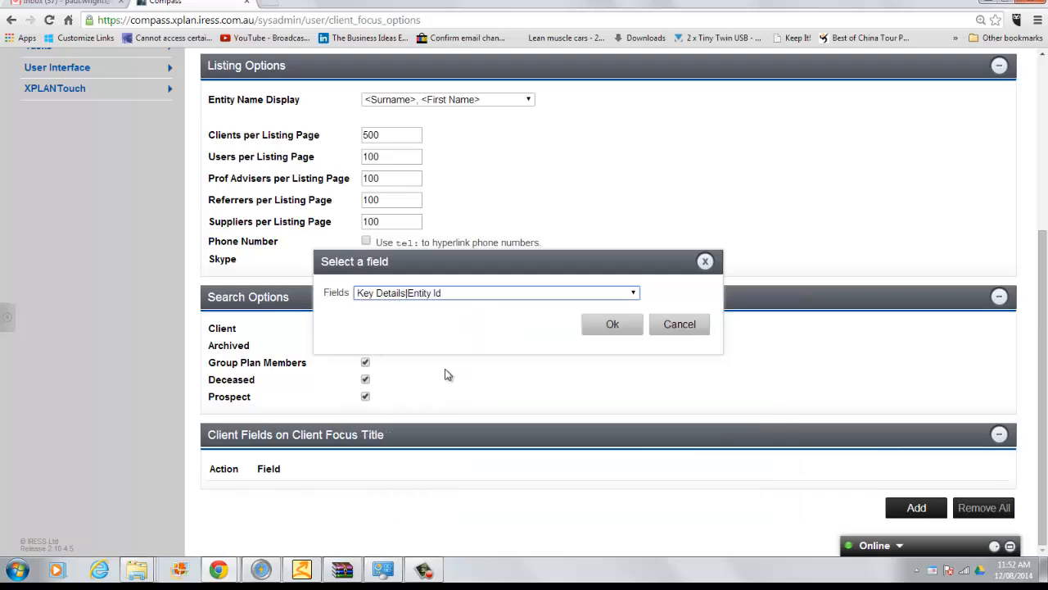
pyautogui.click(599, 329)
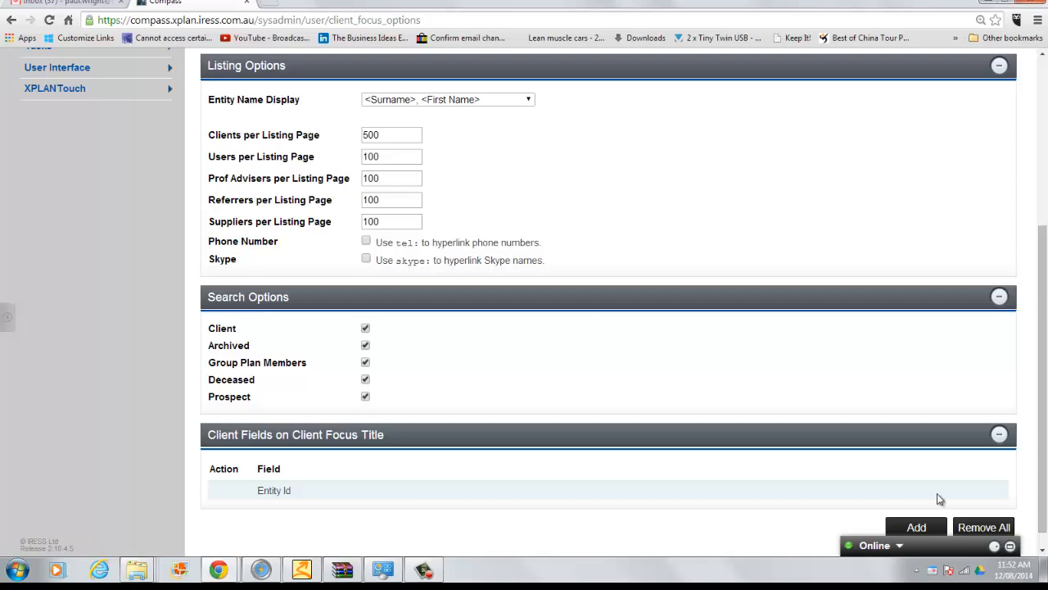
# Step: Add Contact|Preferred Email as the second focus title field, below Entity Id
pyautogui.click(914, 528)
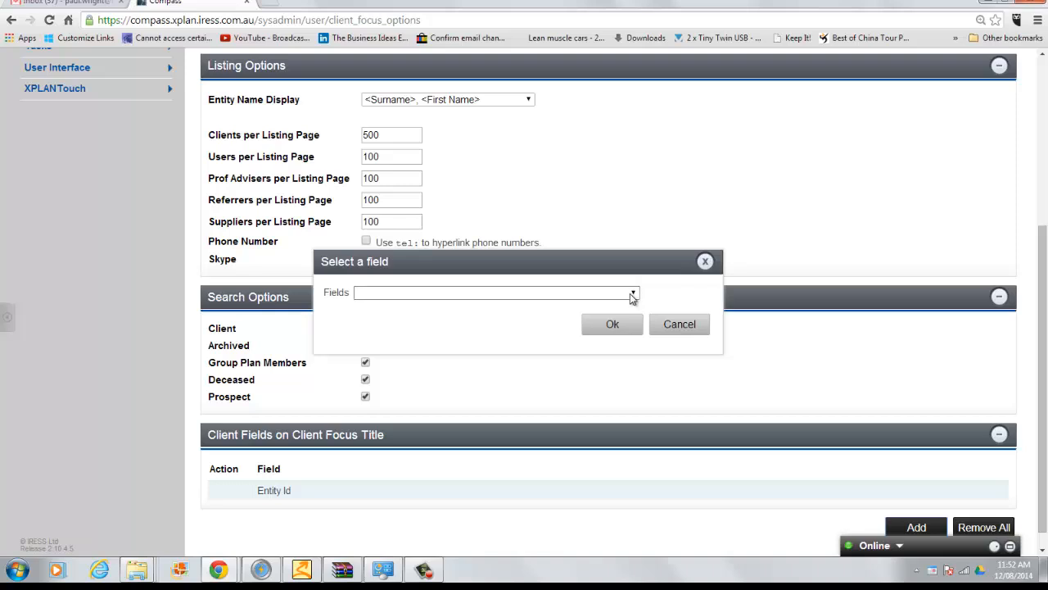
pyautogui.click(631, 295)
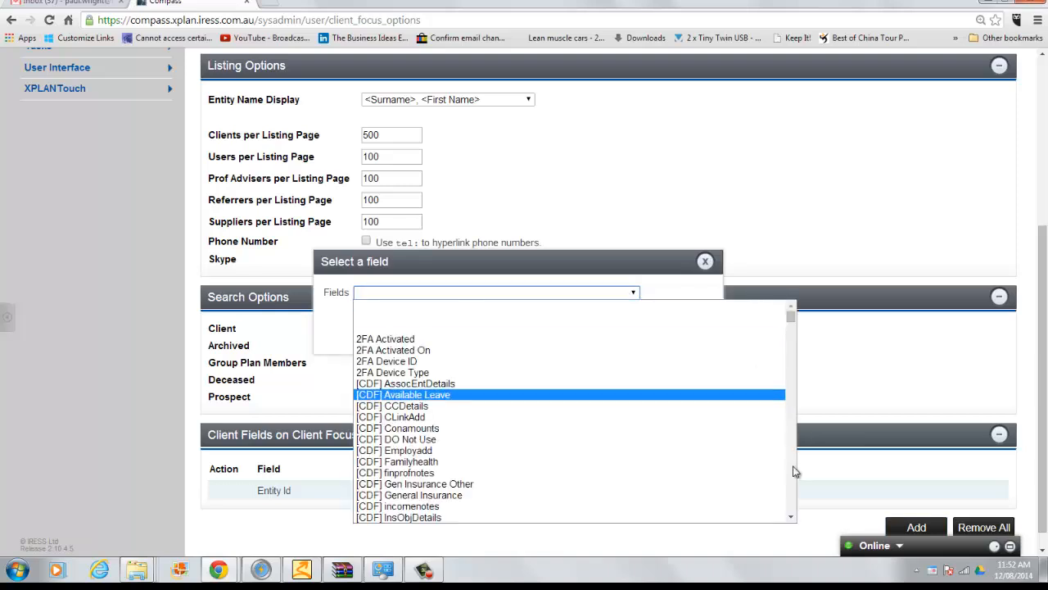
pyautogui.scroll(-15, 793, 470)
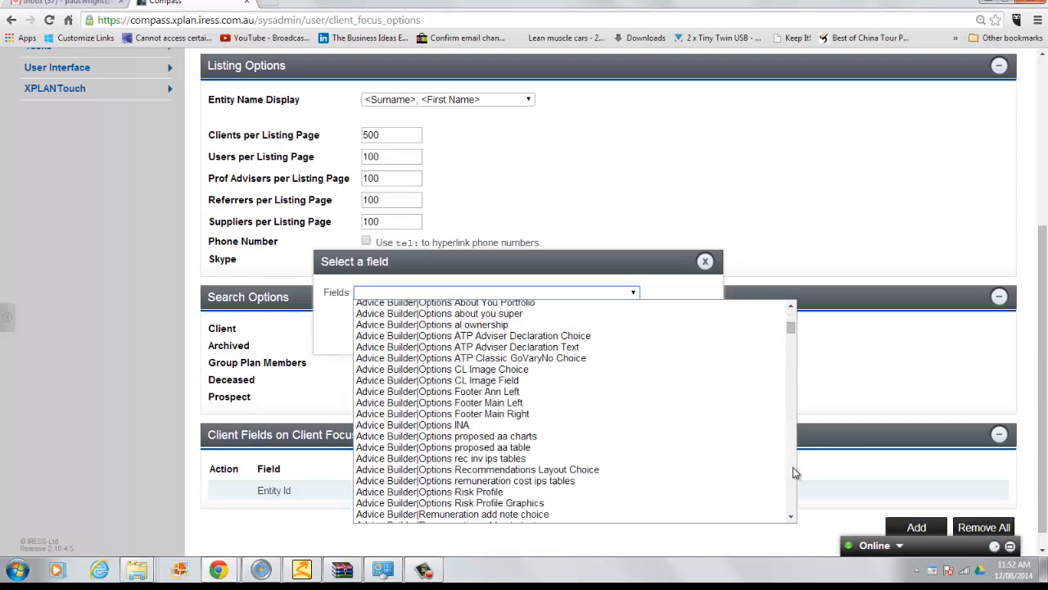
pyautogui.scroll(-15, 793, 473)
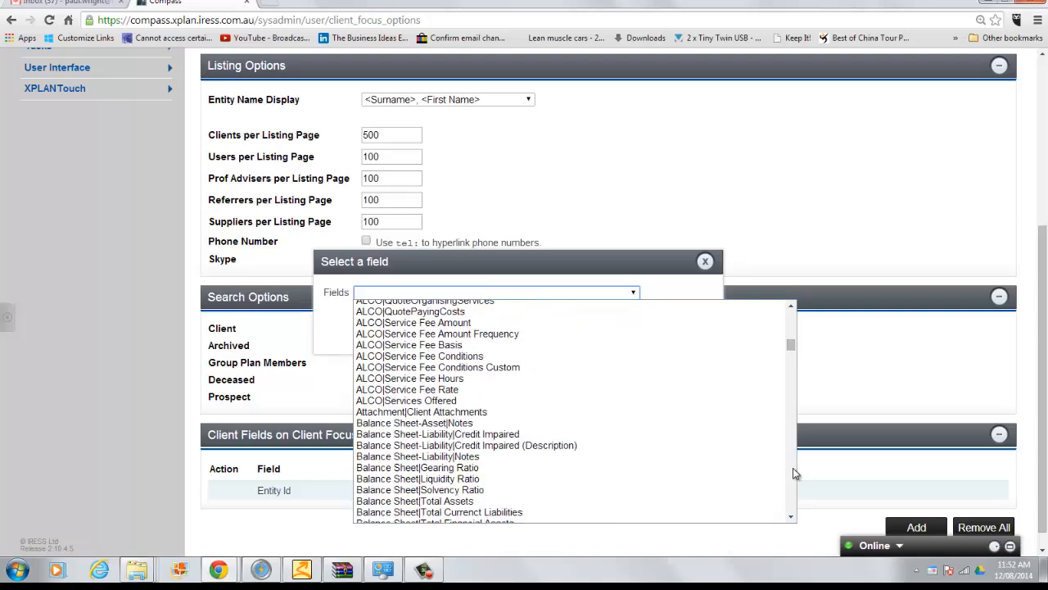
pyautogui.scroll(-15, 792, 474)
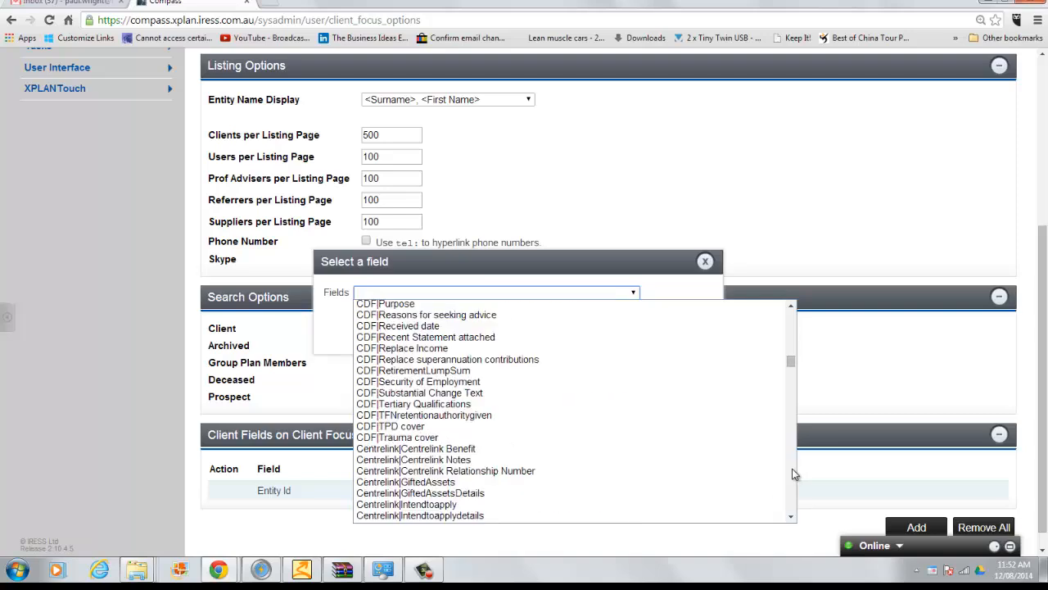
pyautogui.scroll(-4, 793, 474)
pyautogui.scroll(-20, 793, 473)
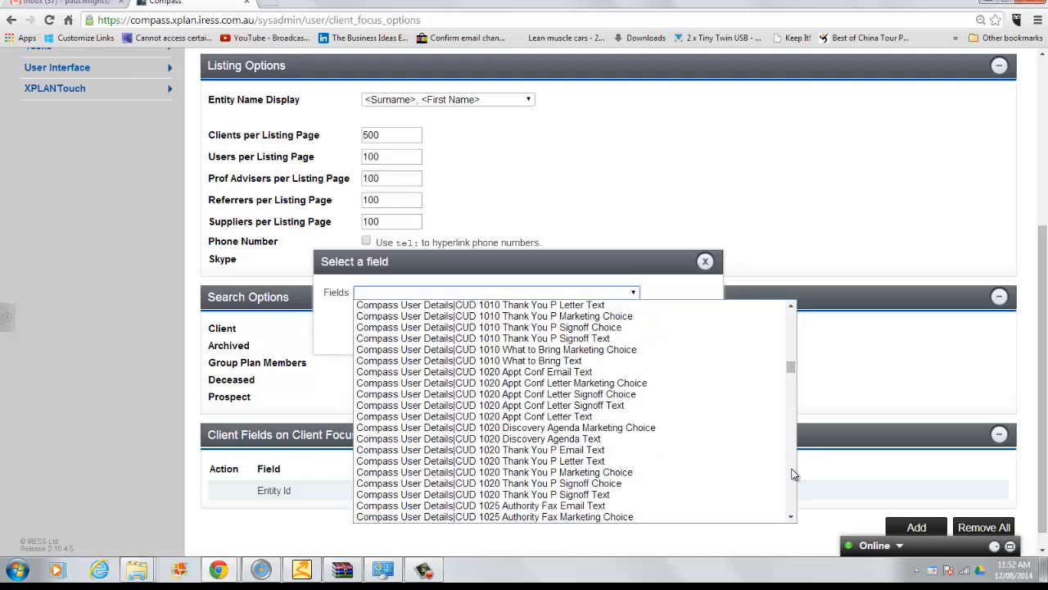
pyautogui.scroll(-20, 792, 474)
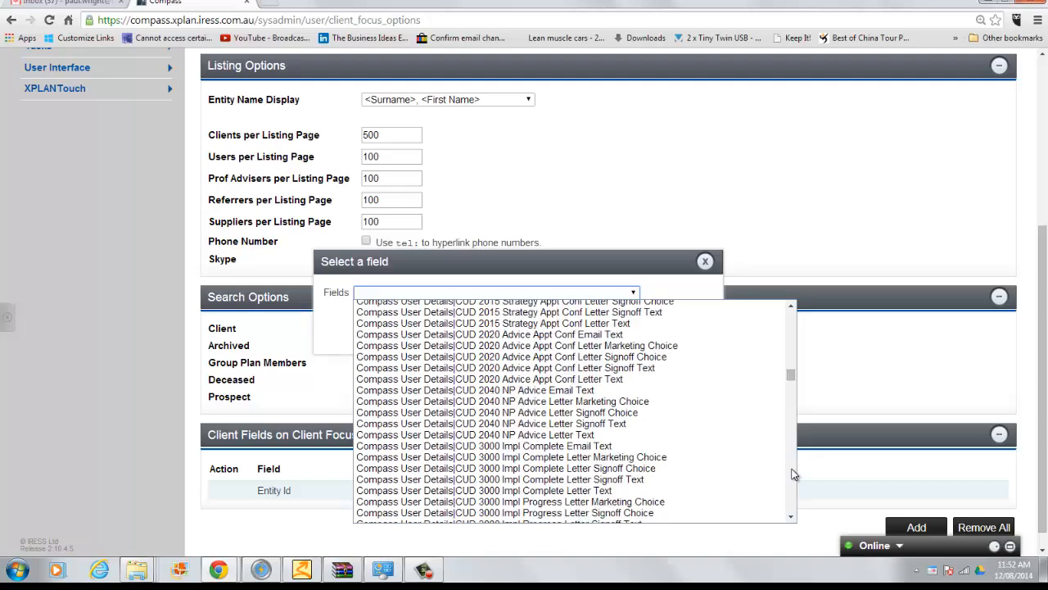
pyautogui.scroll(-20, 793, 474)
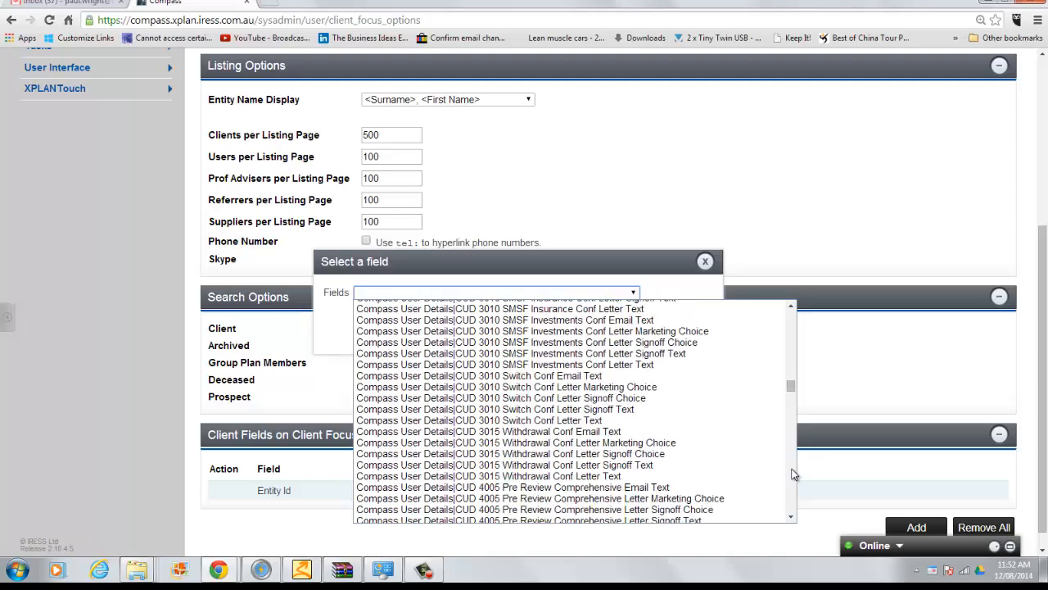
pyautogui.scroll(-15, 793, 473)
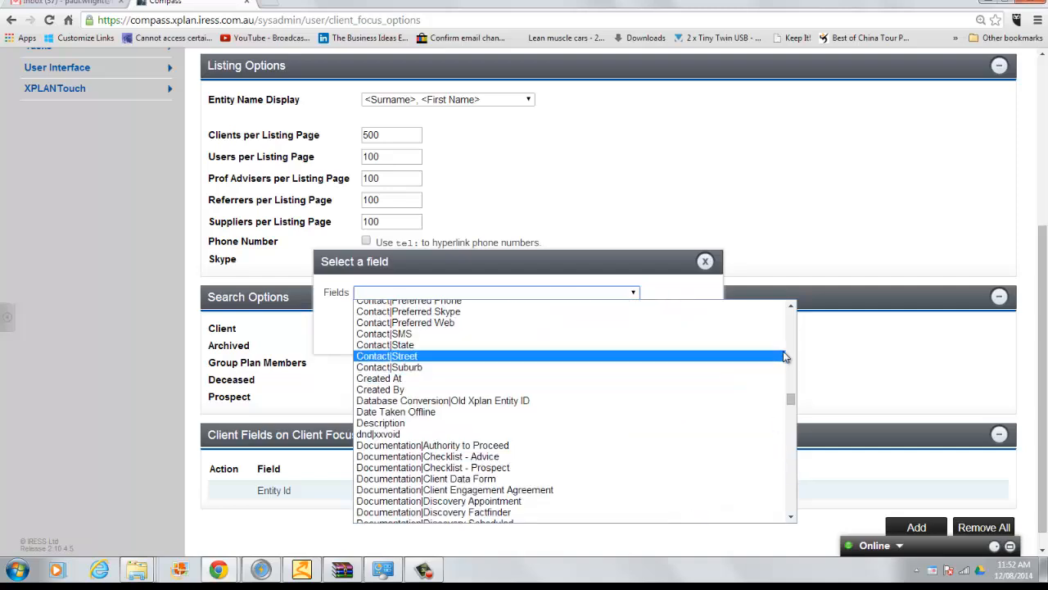
pyautogui.click(792, 308)
pyautogui.click(792, 308)
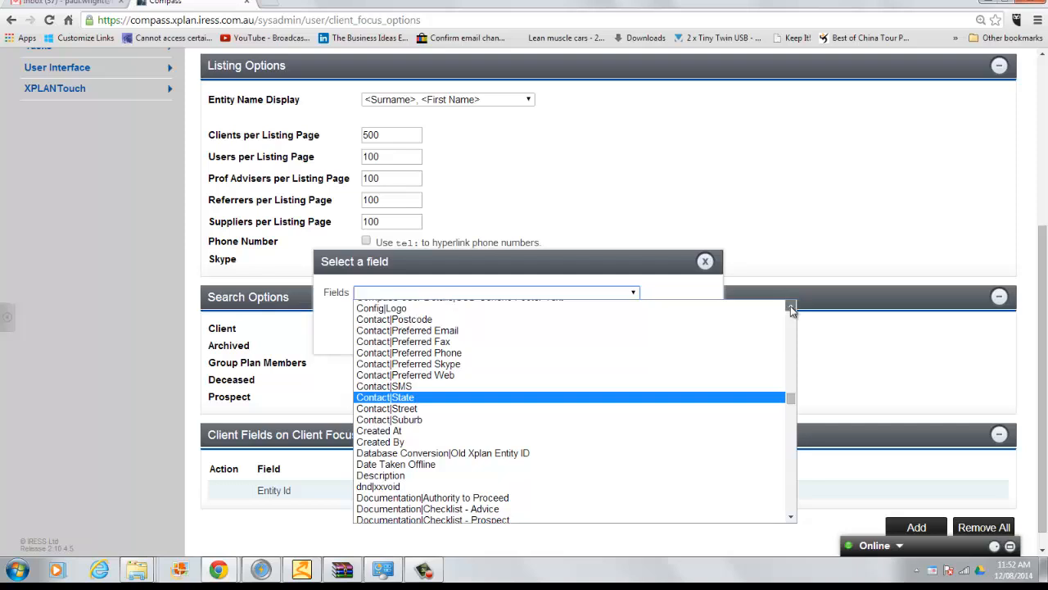
pyautogui.click(518, 336)
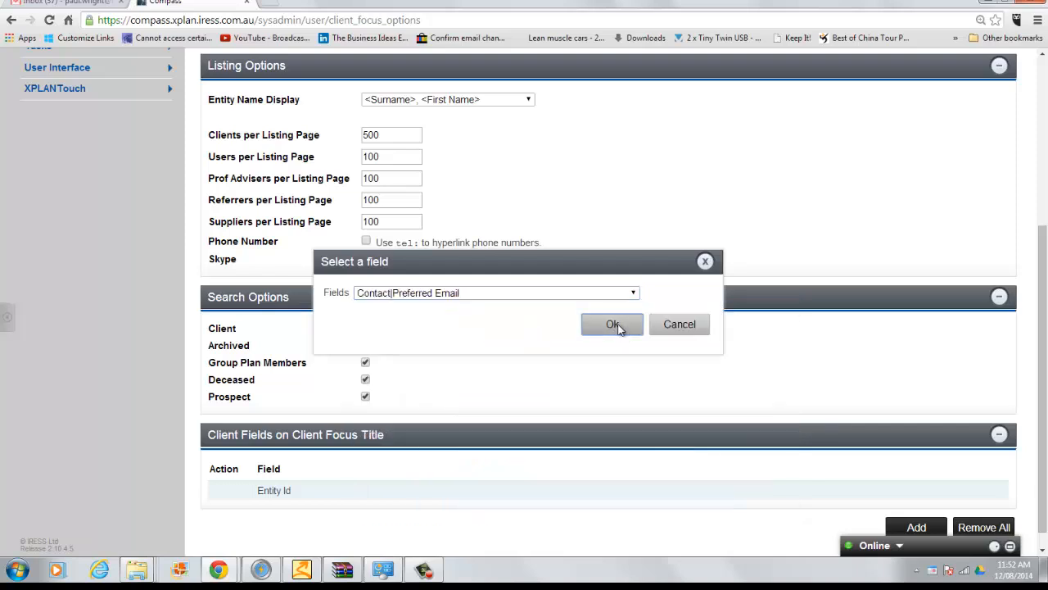
pyautogui.click(612, 324)
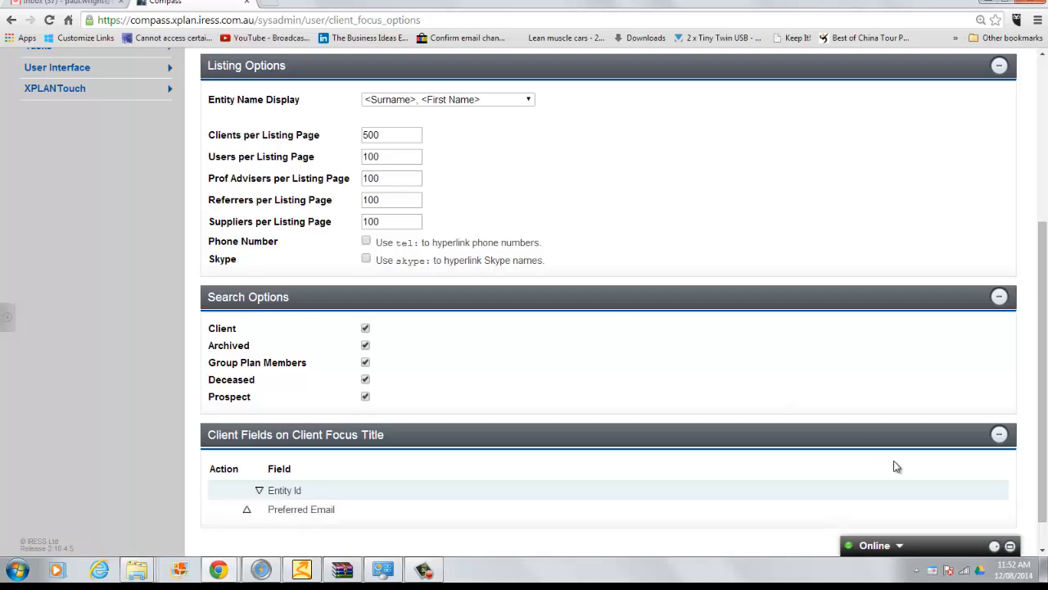
# Step: Add Contact|Preferred Phone as the third focus title field, after Preferred Email
pyautogui.scroll(-1, 1044, 542)
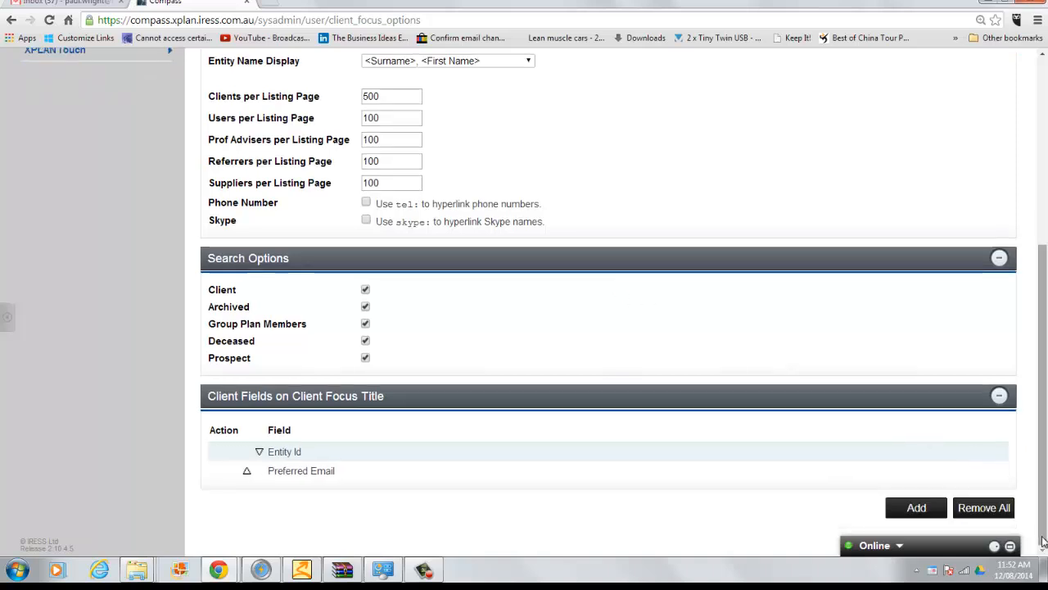
pyautogui.click(915, 508)
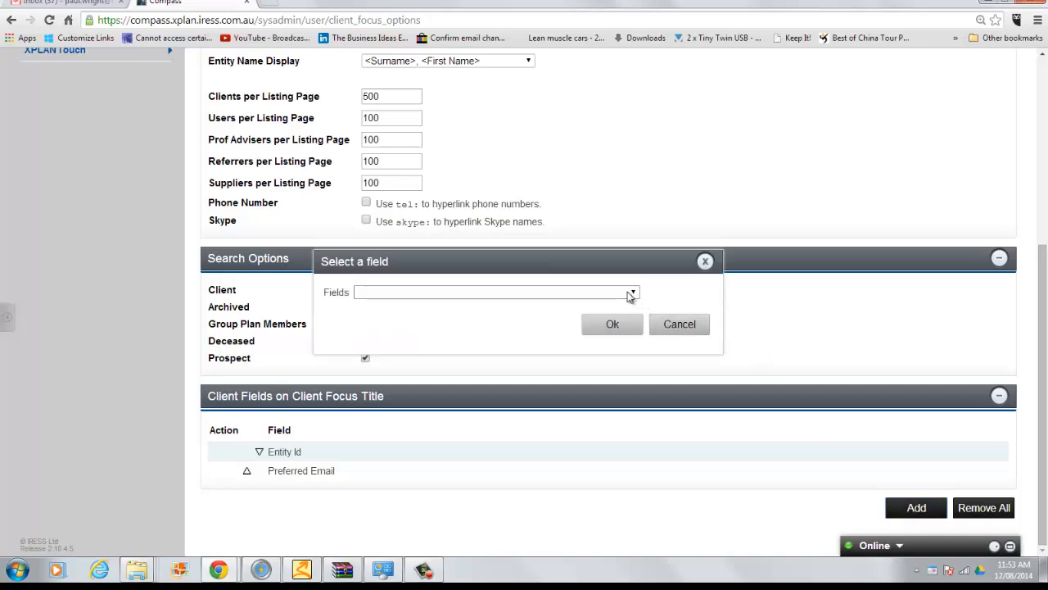
pyautogui.click(632, 293)
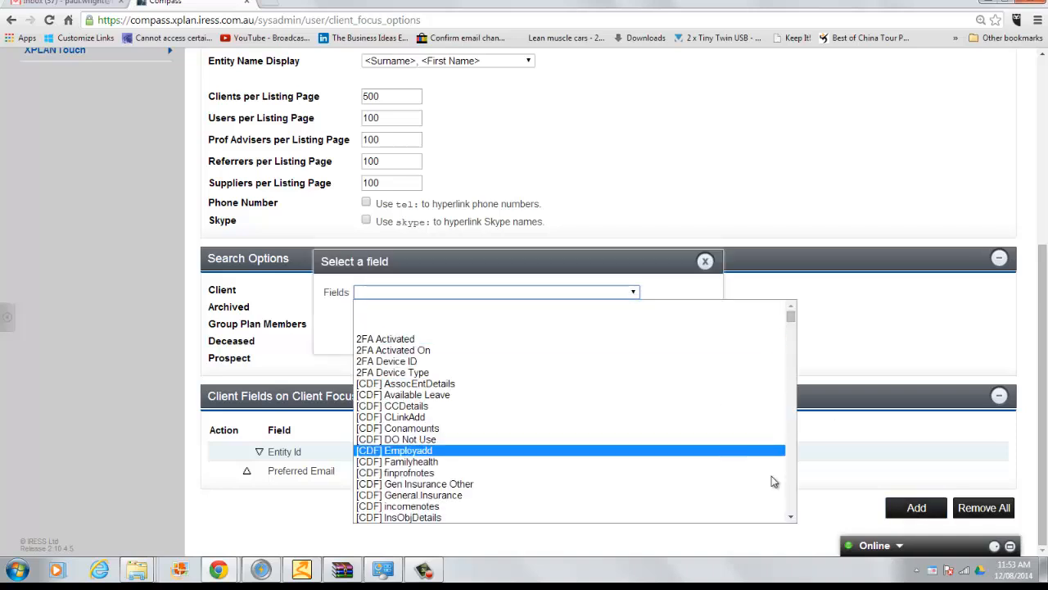
pyautogui.scroll(-10, 737, 483)
pyautogui.scroll(-15, 790, 489)
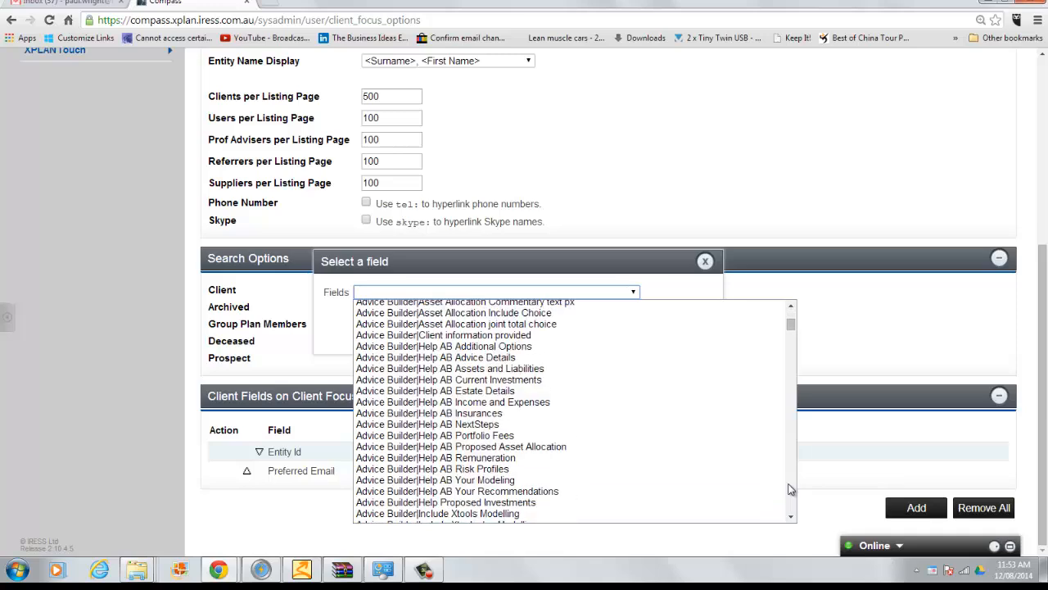
pyautogui.scroll(-15, 790, 489)
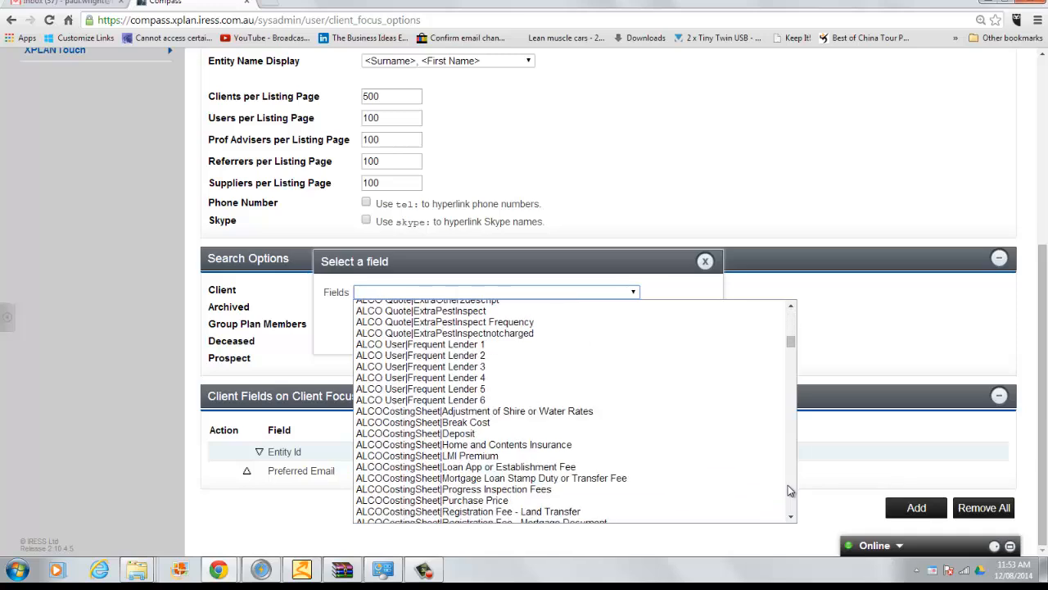
pyautogui.scroll(-15, 787, 492)
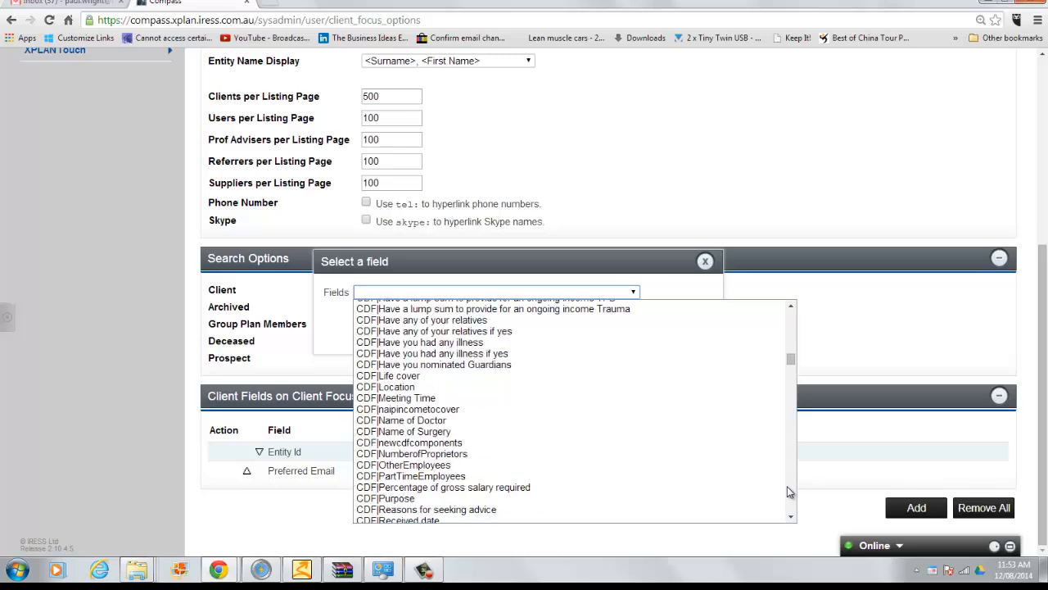
pyautogui.scroll(-15, 787, 486)
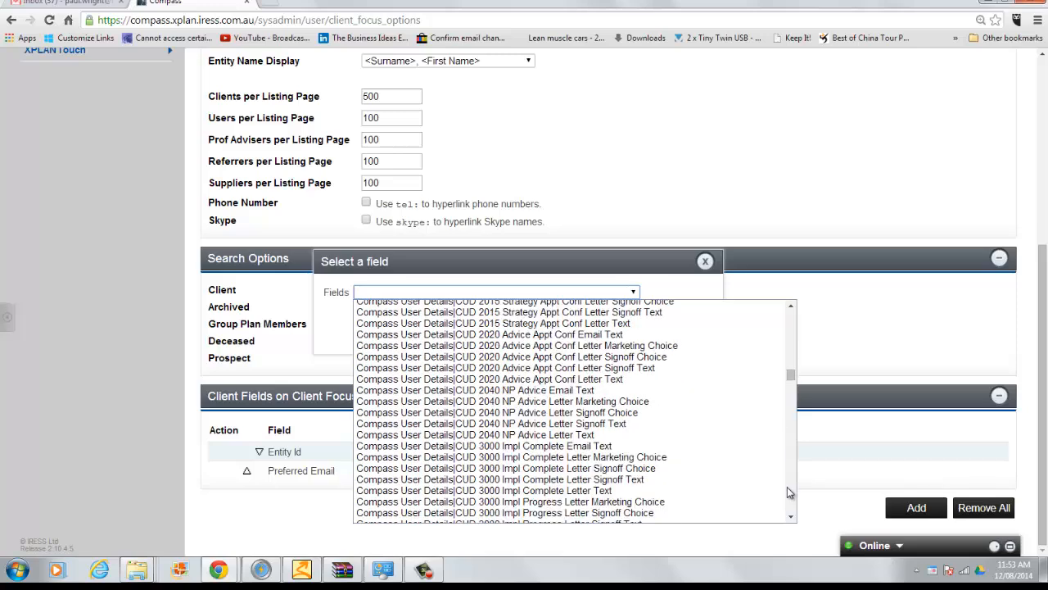
pyautogui.scroll(-15, 787, 486)
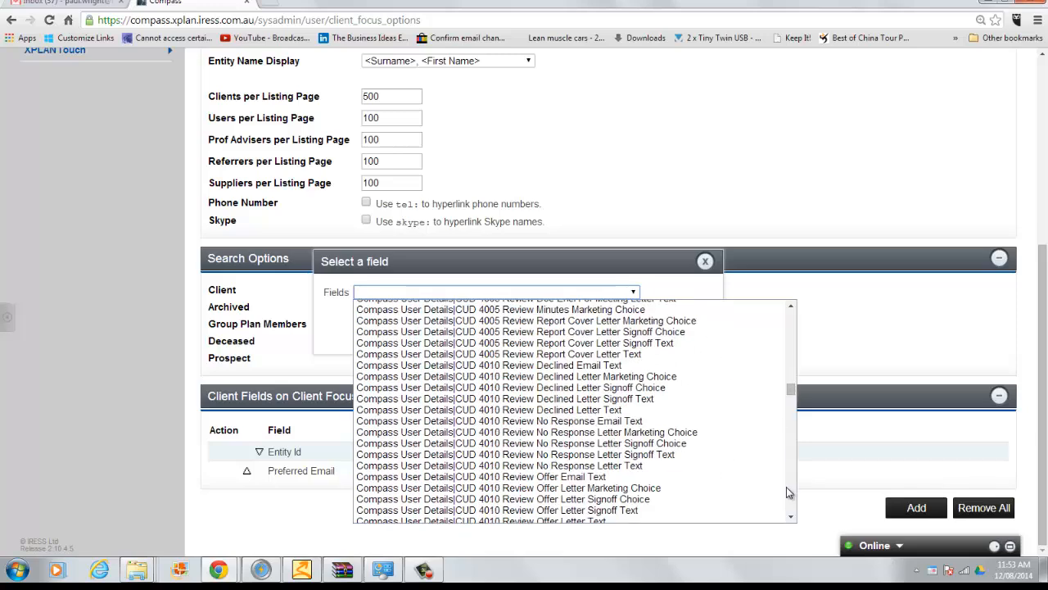
pyautogui.click(786, 487)
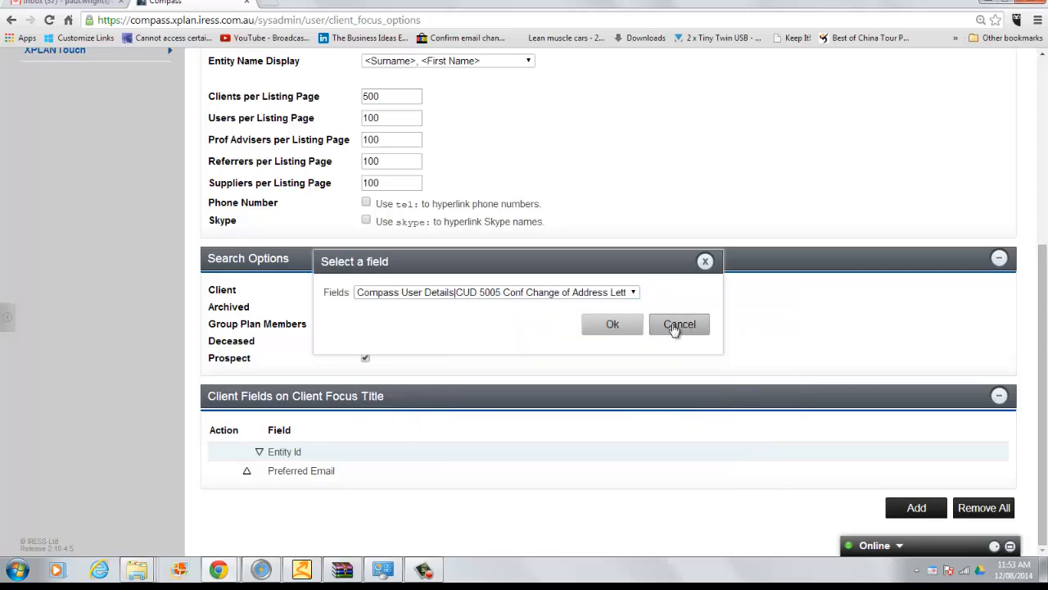
pyautogui.click(634, 294)
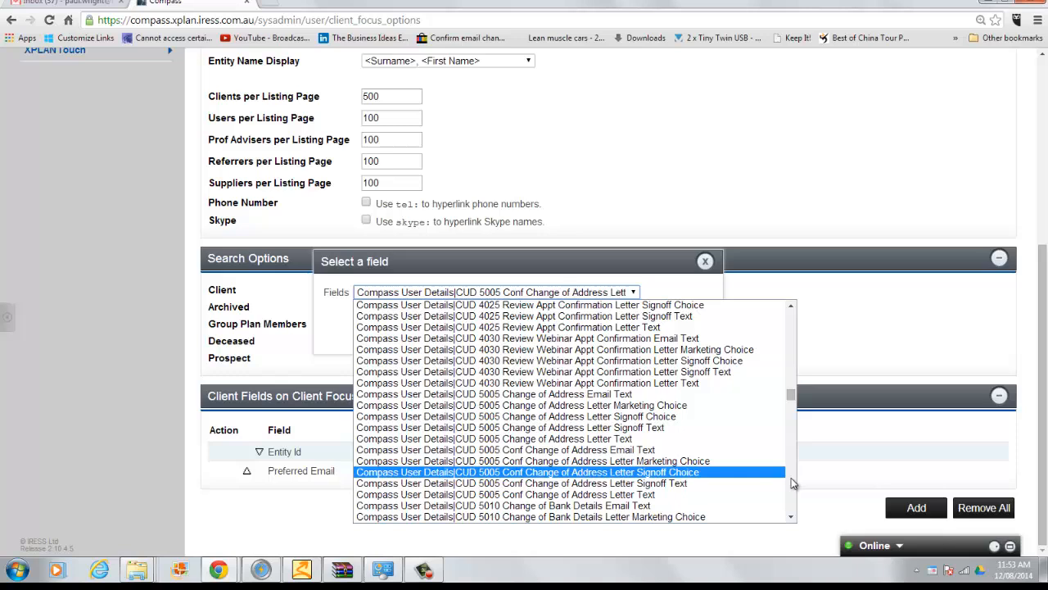
pyautogui.scroll(-10, 792, 484)
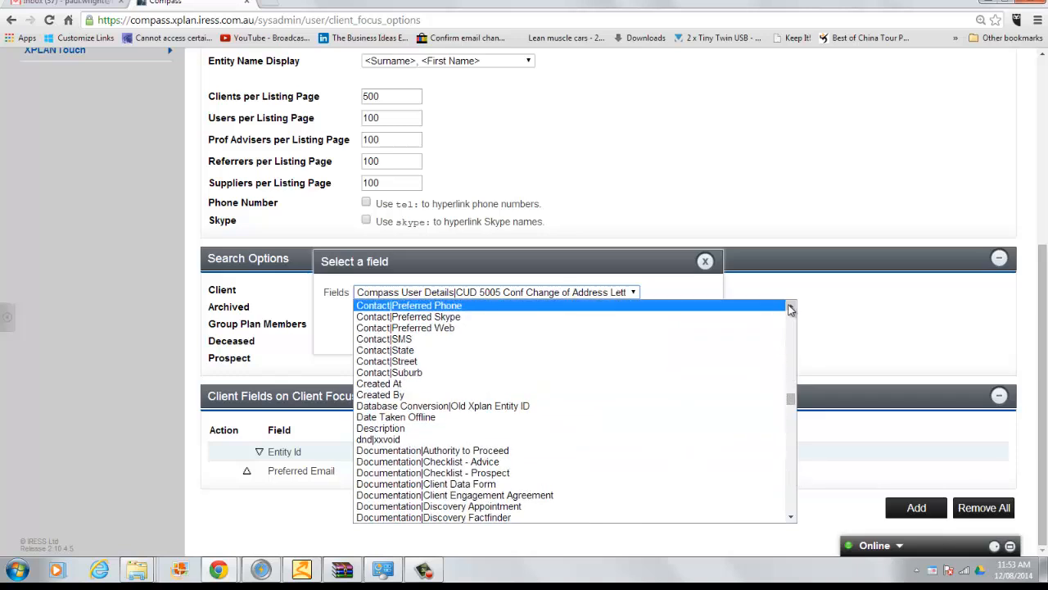
pyautogui.click(603, 305)
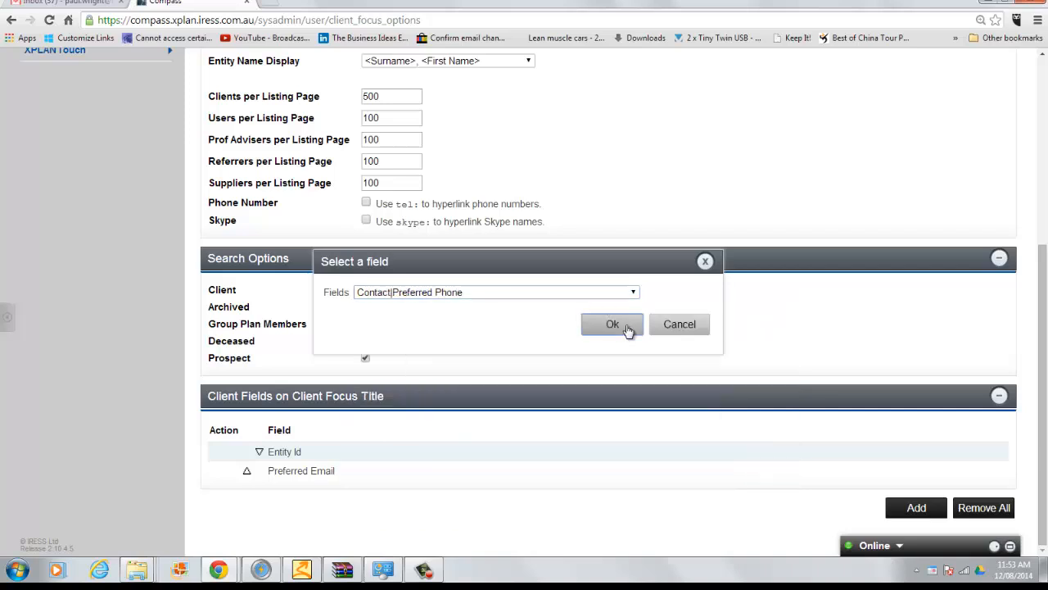
pyautogui.click(627, 328)
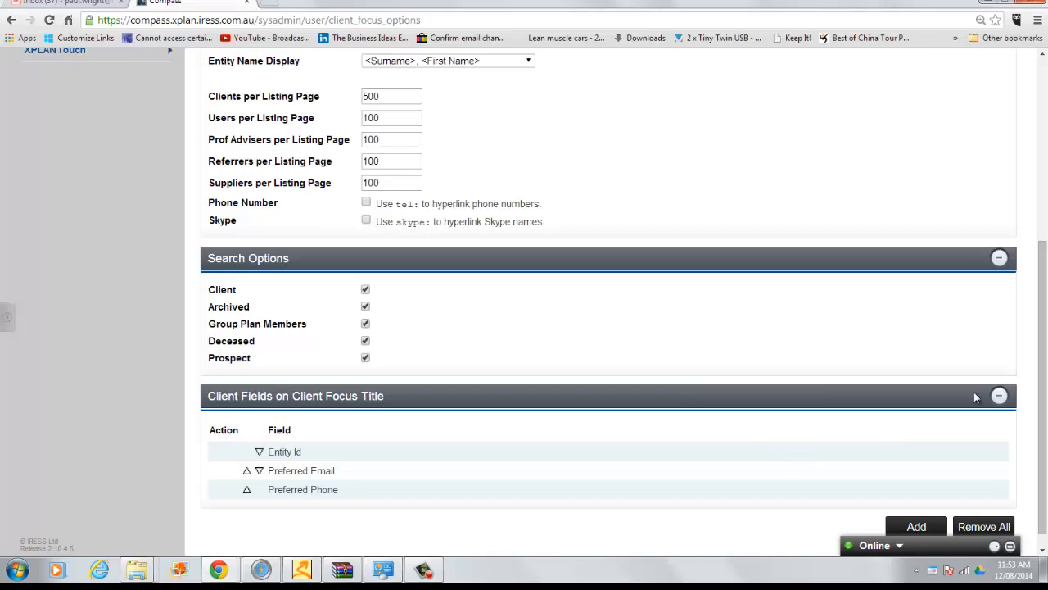
# Step: Save the Client Focus options with the three title fields and return to the dashboard
pyautogui.click(1044, 86)
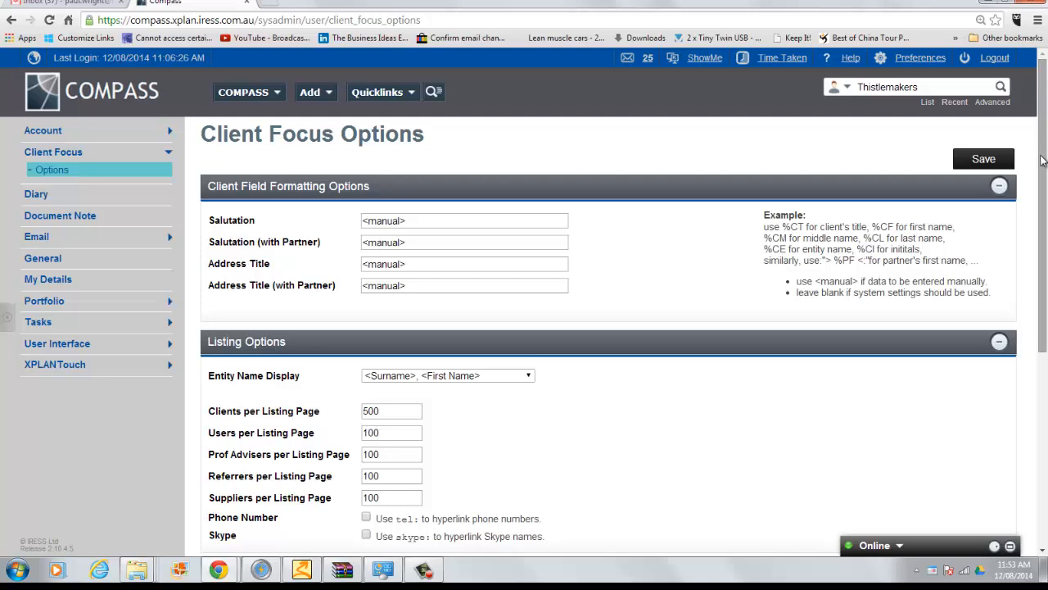
pyautogui.click(981, 159)
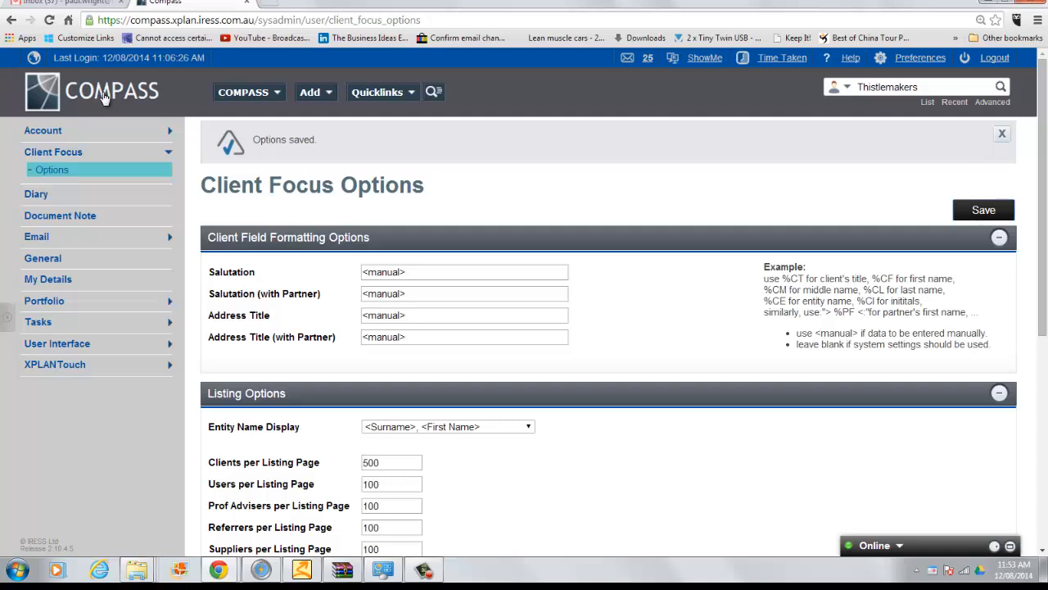
pyautogui.click(104, 97)
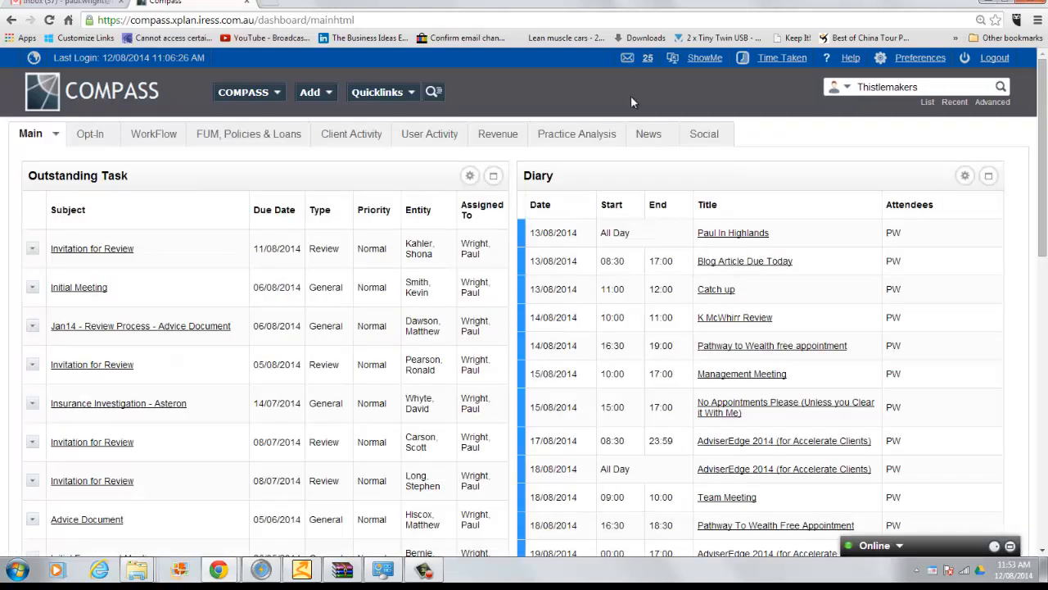
# Step: Rerun the Thistlemakers search and open the Rich Superannuation Fund client to check its title
pyautogui.click(932, 88)
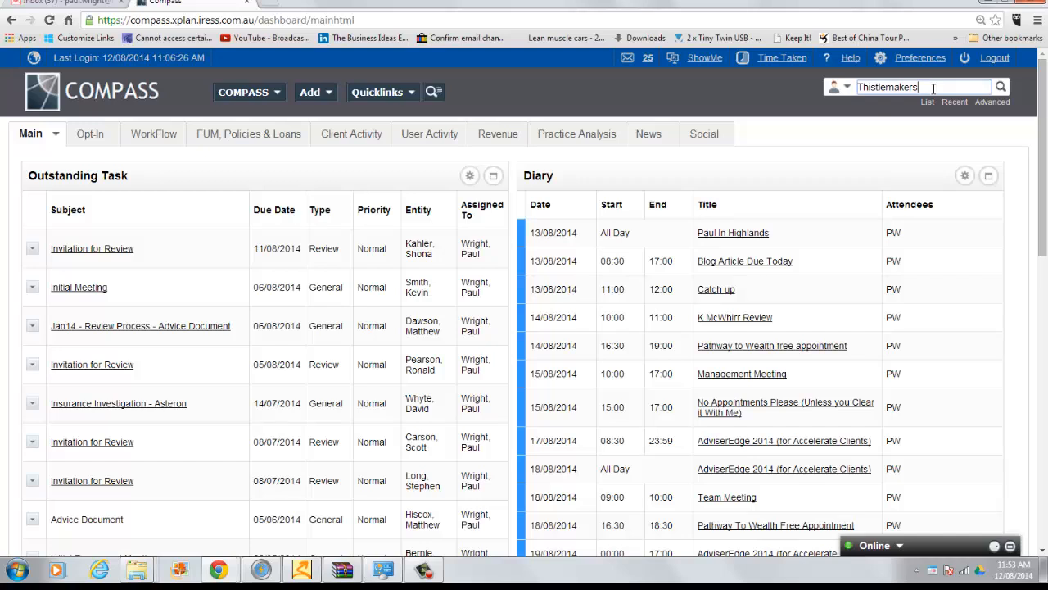
pyautogui.press('Return')
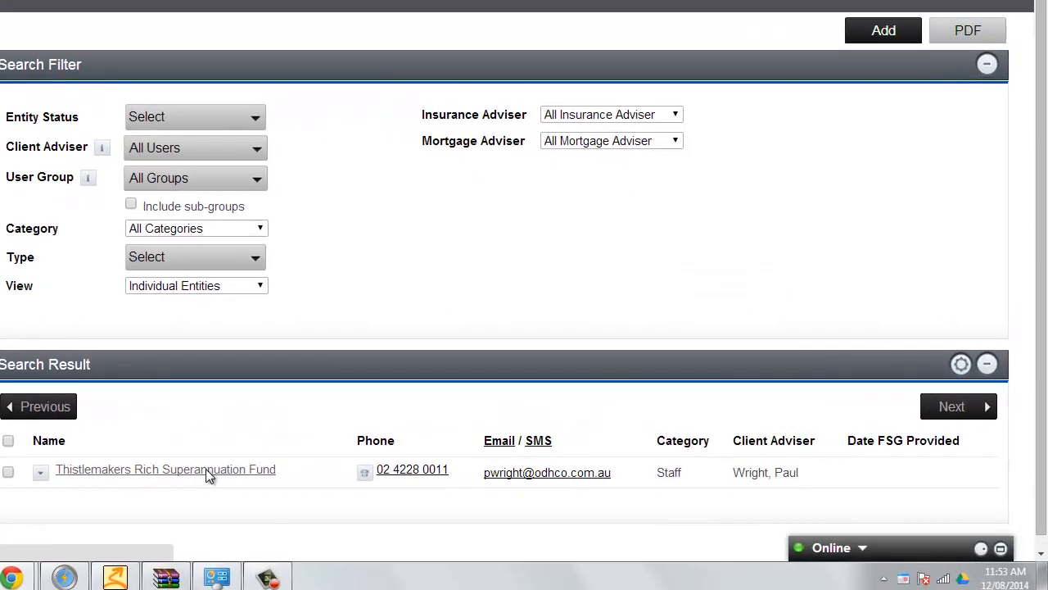
pyautogui.click(208, 475)
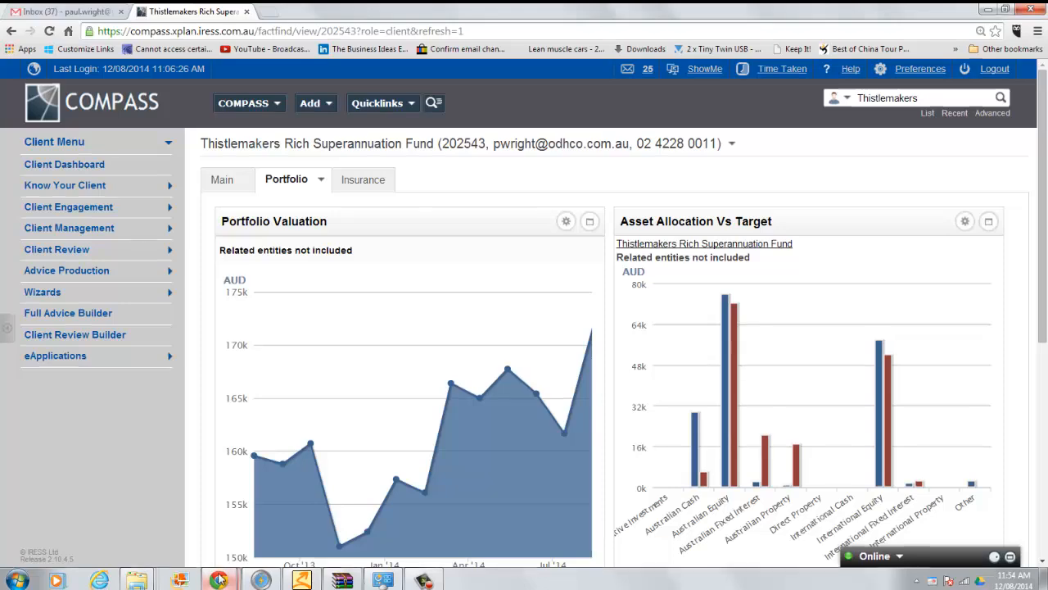
pyautogui.moveTo(219, 579)
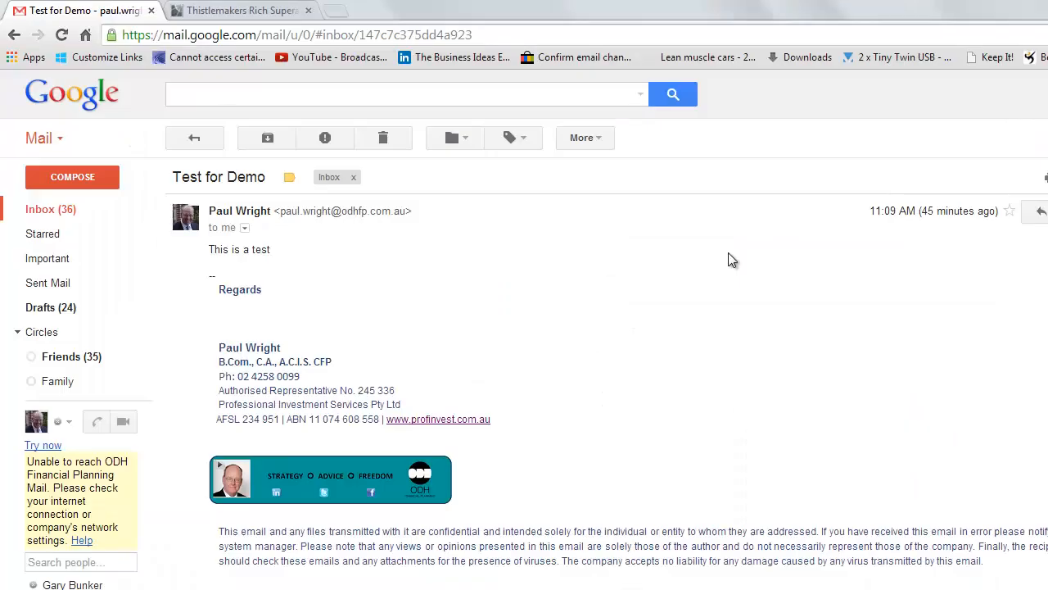
# Step: Forward 'Test for Demo' to the client's entity-id compass.xplan.iress.com.au address, then return to Compass
pyautogui.click(1043, 211)
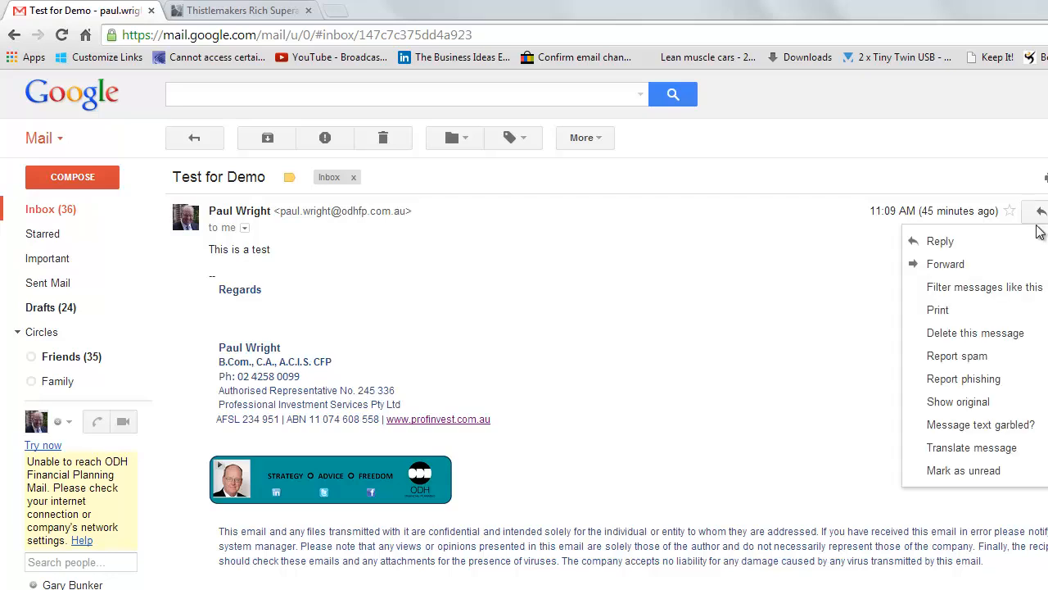
pyautogui.click(942, 266)
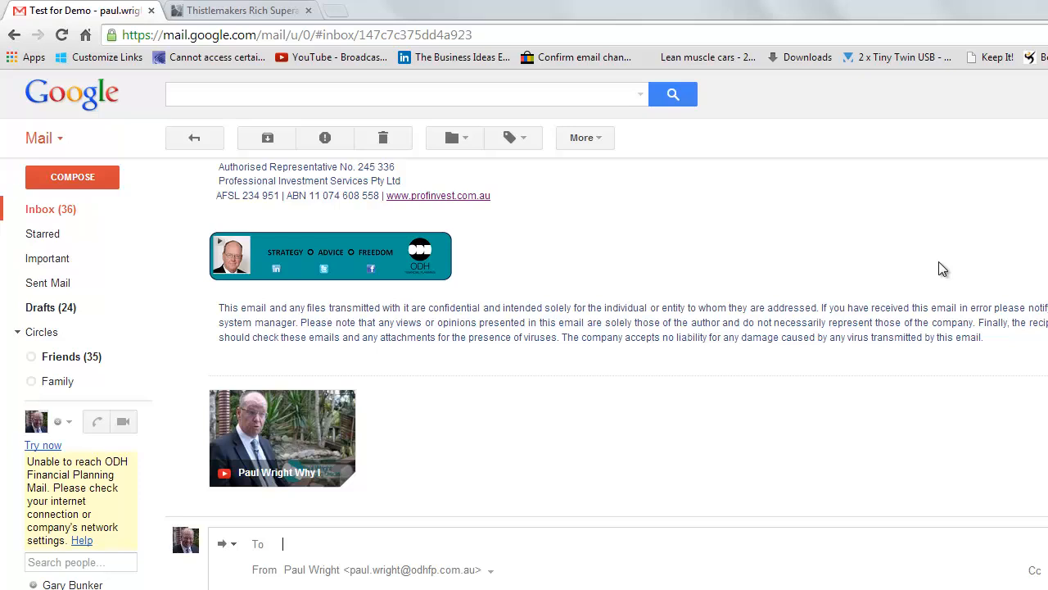
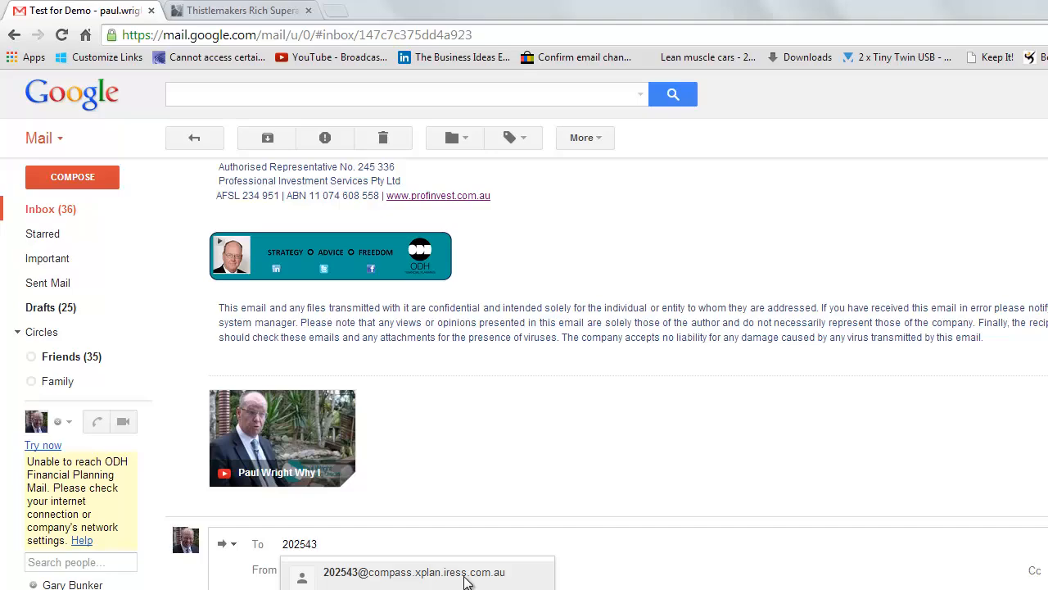
pyautogui.click(371, 461)
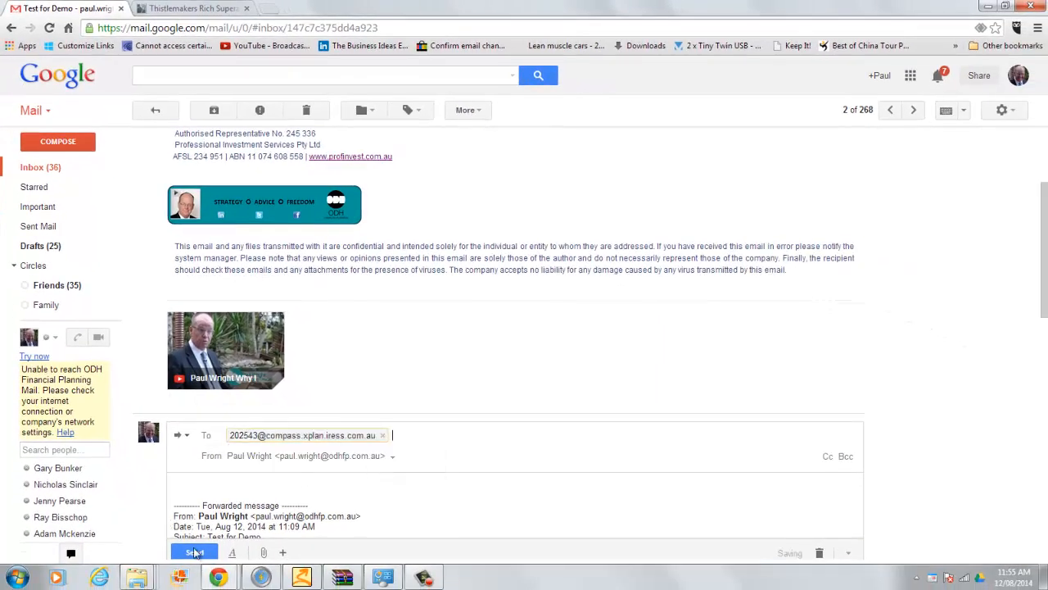
pyautogui.click(194, 555)
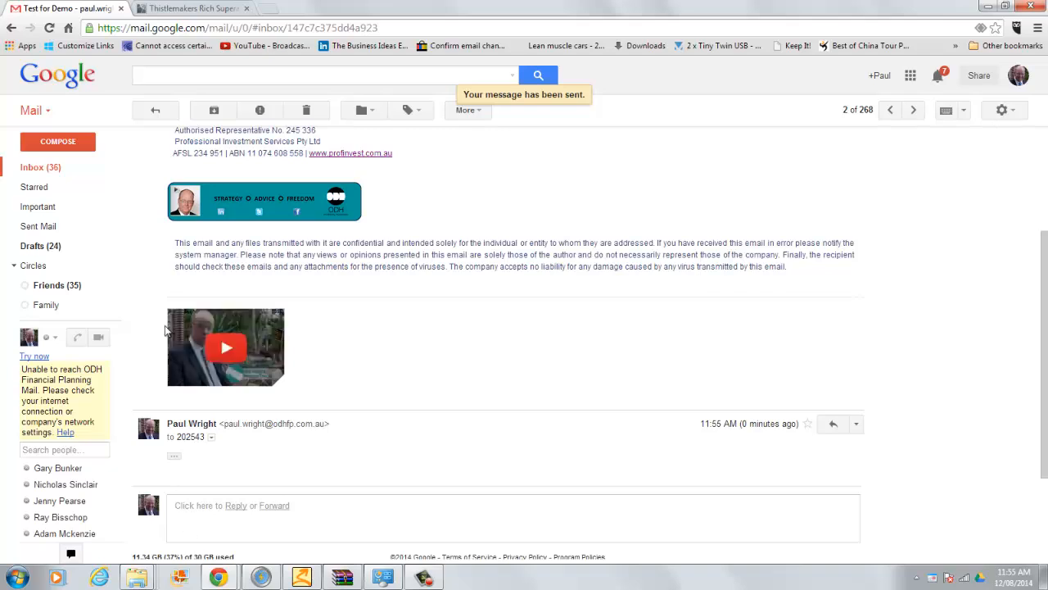
pyautogui.click(190, 10)
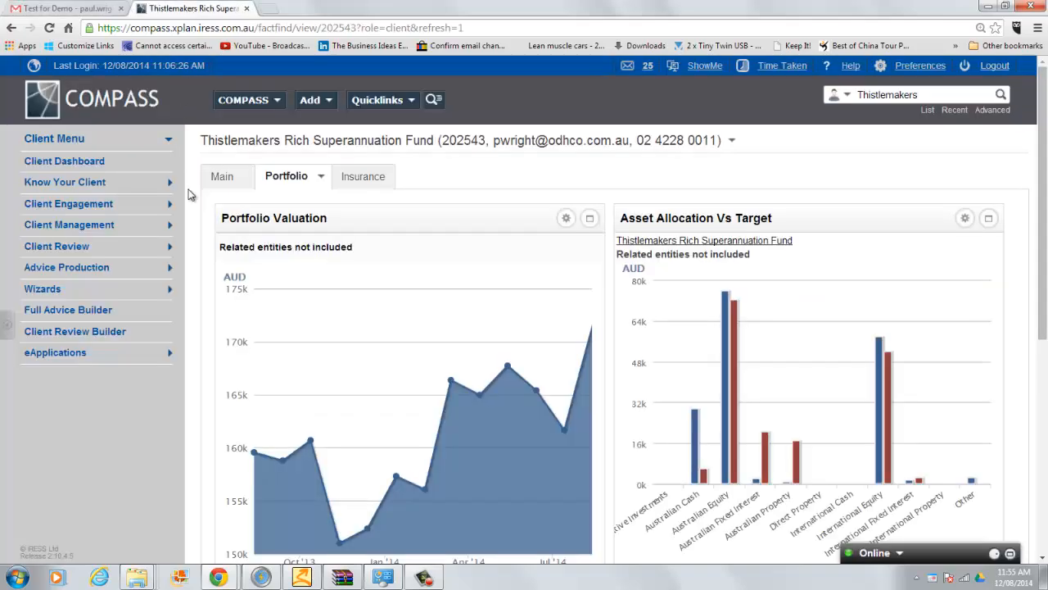
# Step: Open Client Notes under Client Management and view the 'Fwd: Test for Demo' email note
pyautogui.click(70, 225)
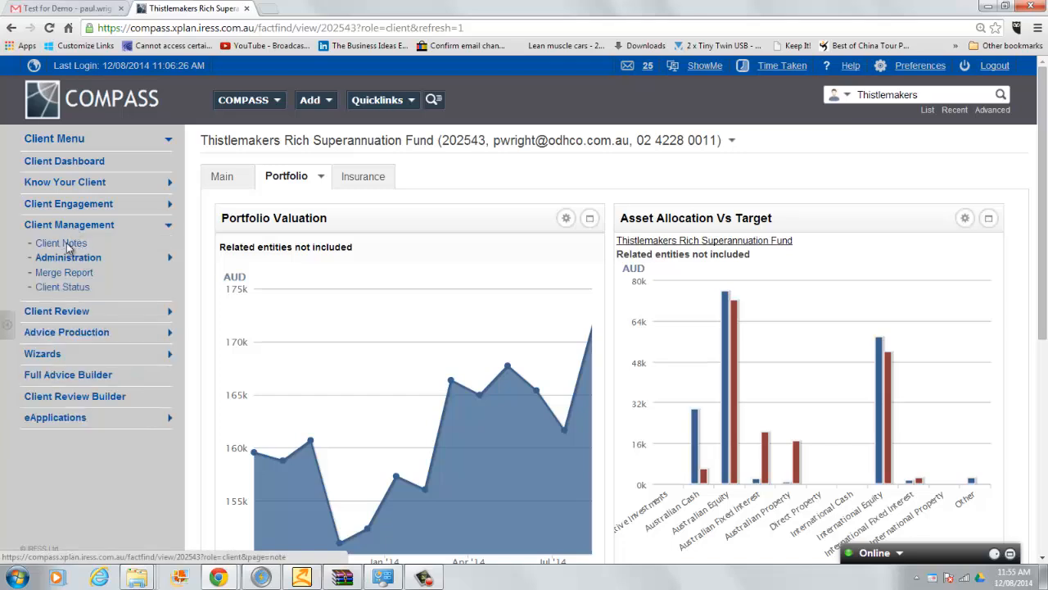
pyautogui.click(67, 242)
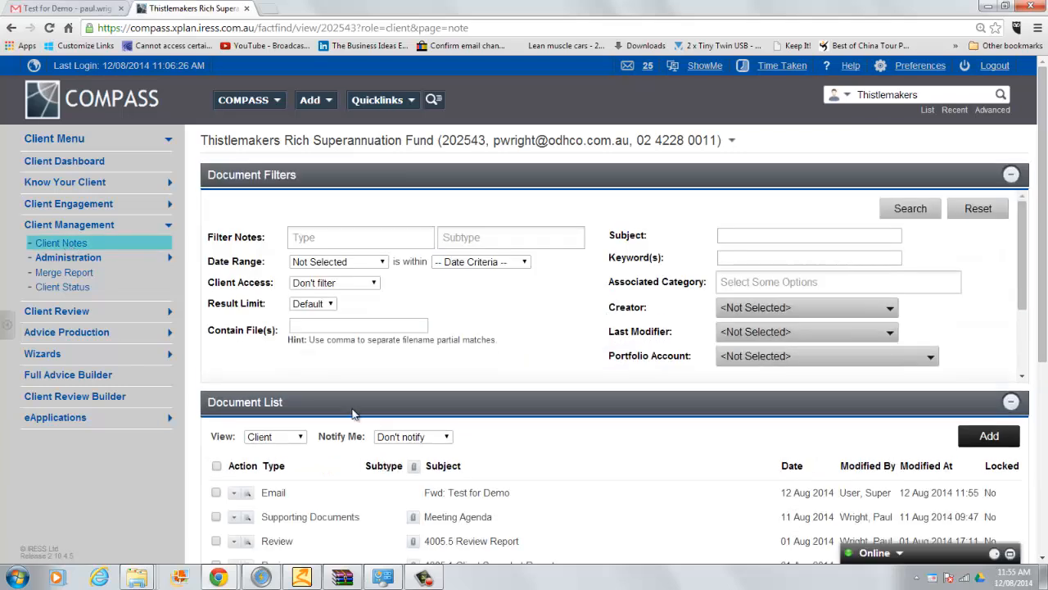
pyautogui.click(458, 498)
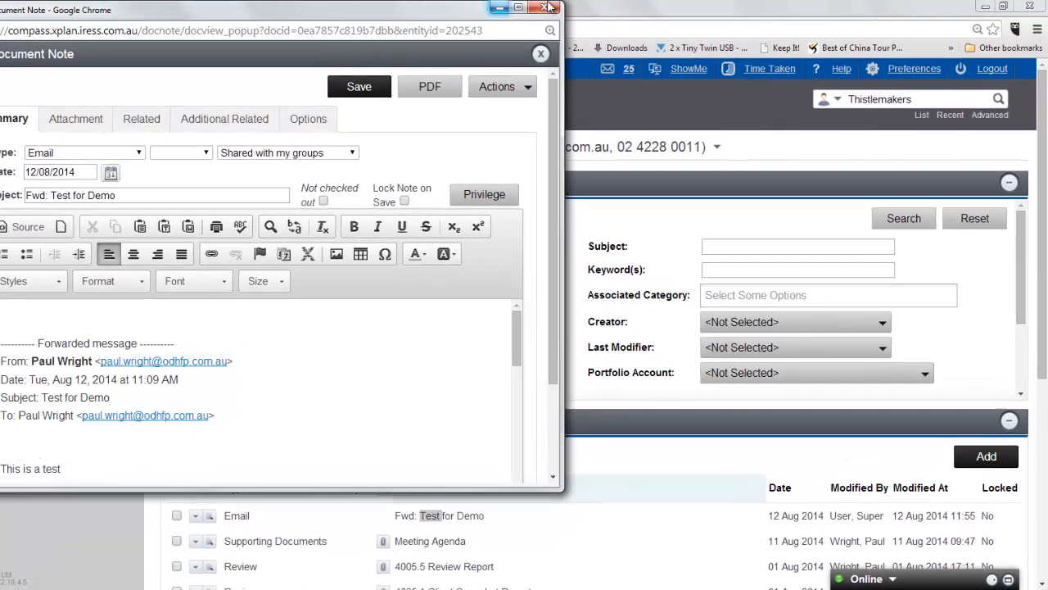
# Step: Minimize the Edit Document Note window to return to the client's Document List
pyautogui.click(514, 10)
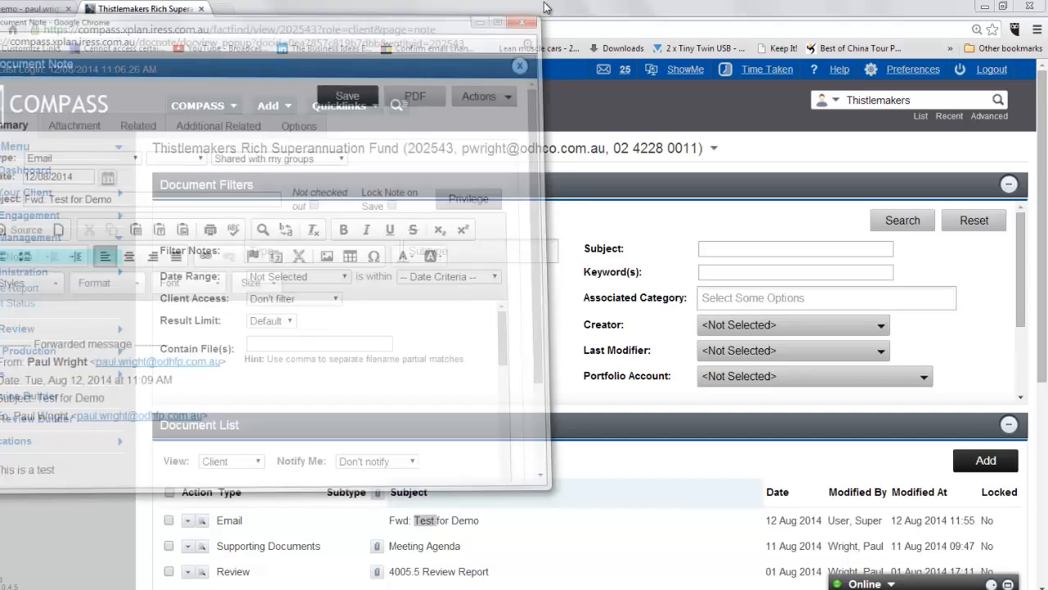